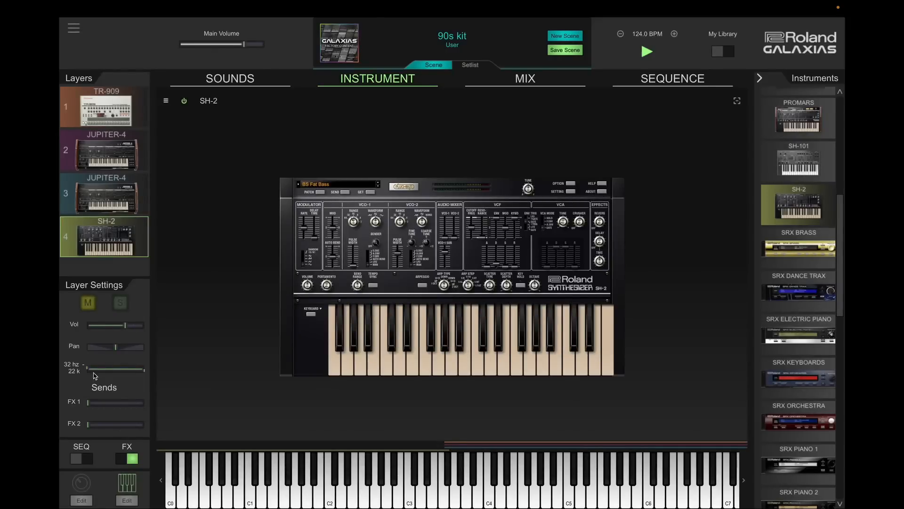
Step: Review the JUPITER-4 and TR-909 layers of the 90s kit scene, along with the preset list and the mixer
left_click(102, 196)
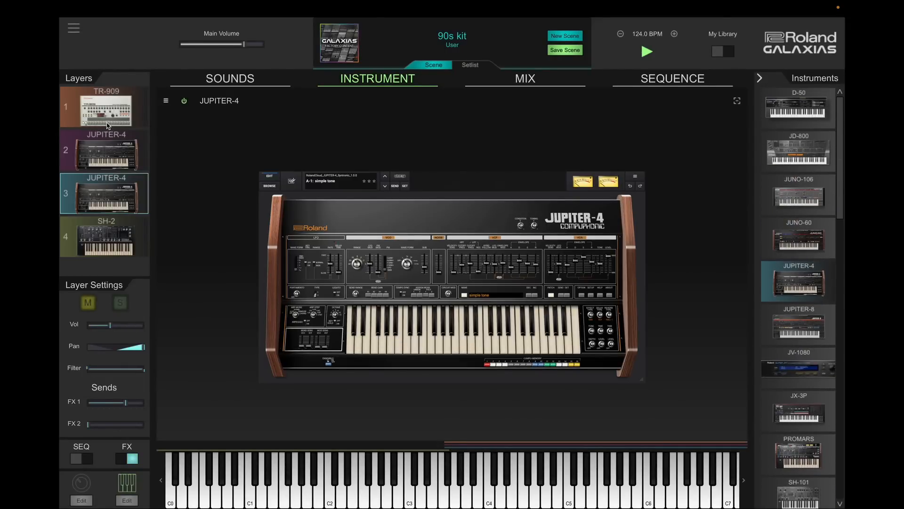
left_click(107, 119)
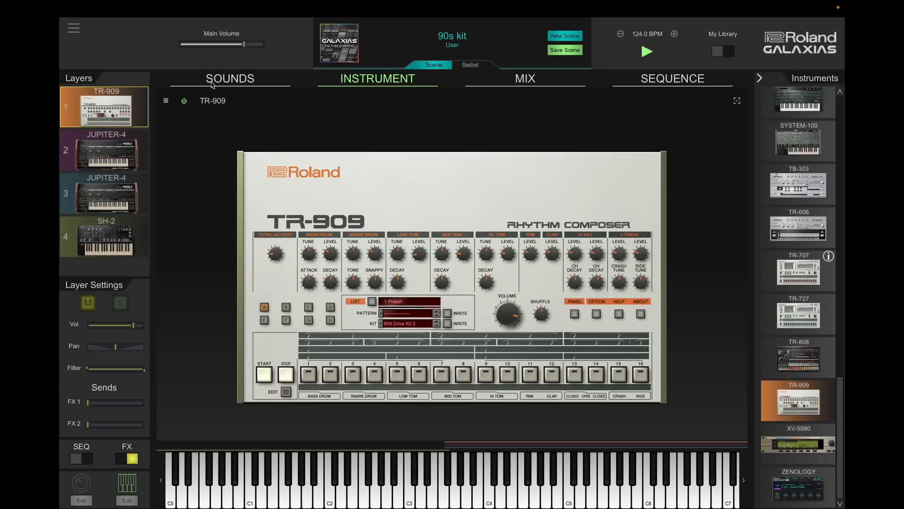
left_click(217, 82)
scroll(273, 312, "down", 5)
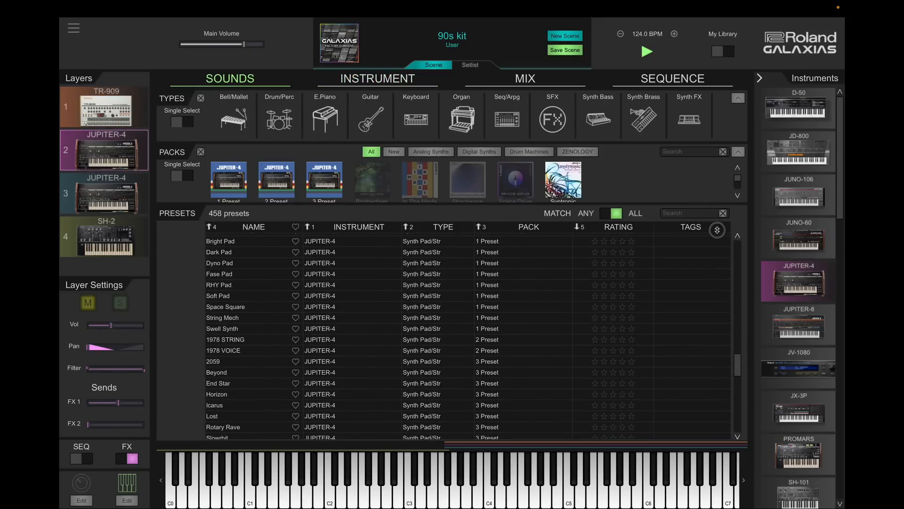
left_click(509, 83)
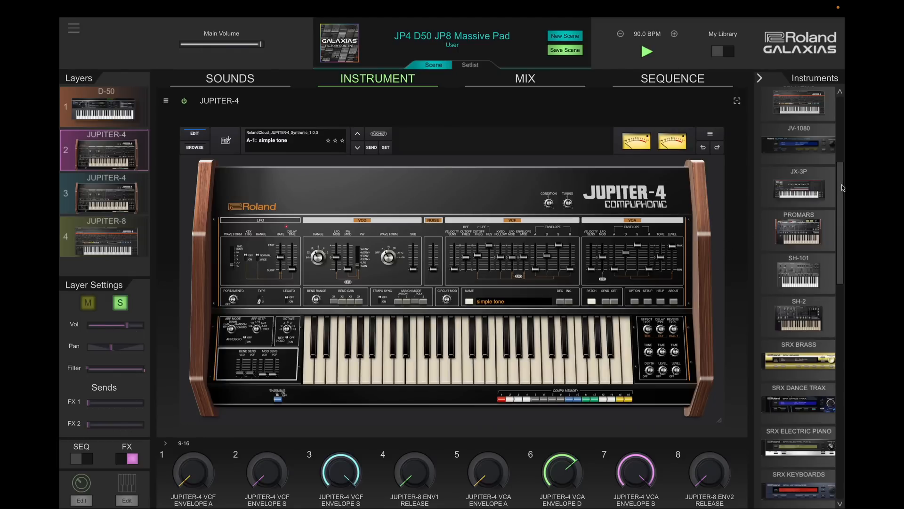
Step: Replace the D-50 in layer 1 of the JP4 D50 JP8 Massive Pad scene with ZENOLOGY
left_click_drag(843, 187, 843, 424)
mouse_move(825, 434)
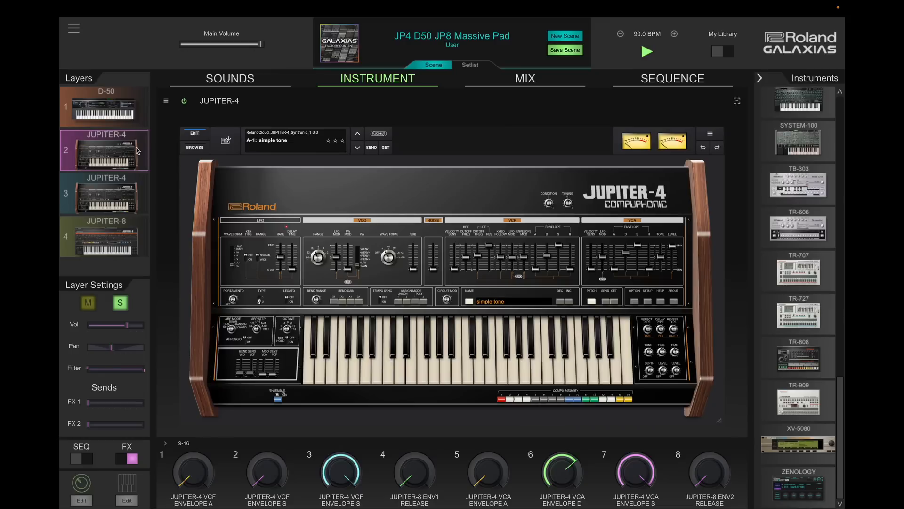
left_click(110, 109)
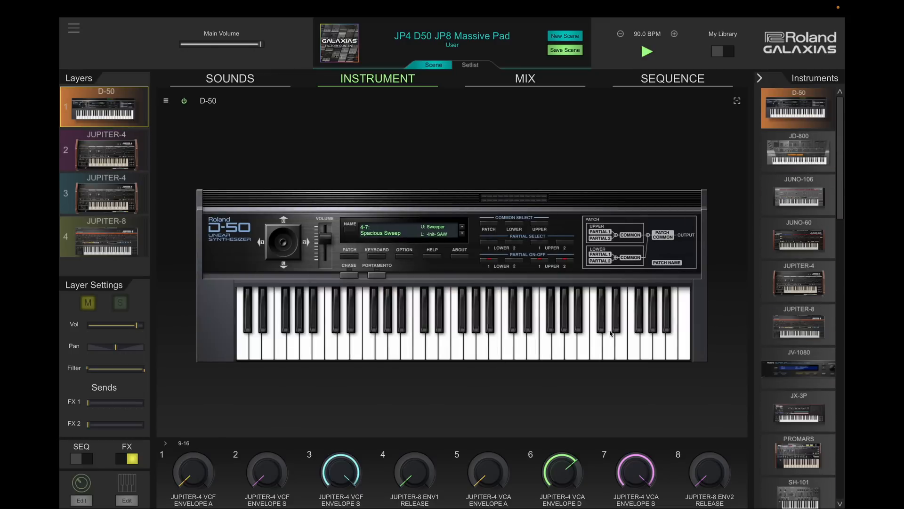
scroll(797, 494, "down", 9)
left_click(772, 490)
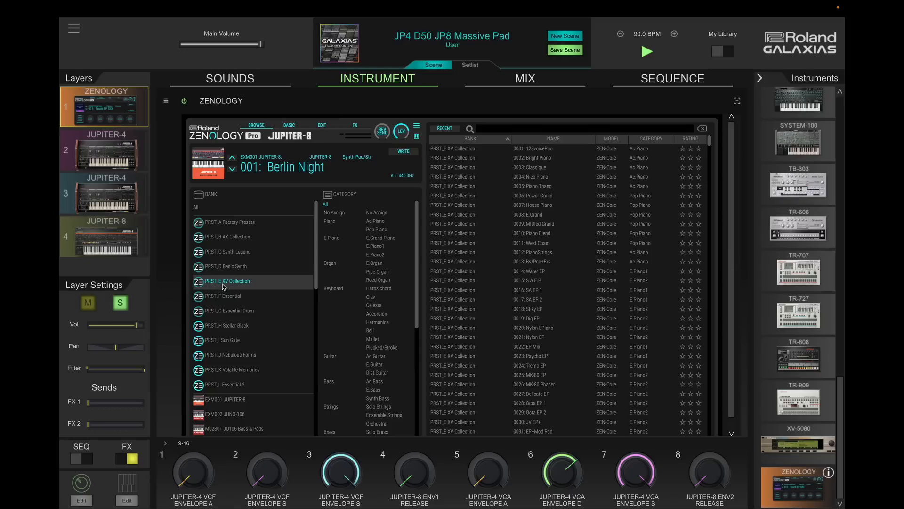
Step: Browse ZENOLOGY's preset banks from Essential and Essential Drum through Sun Gate, Nebulous Forms and Volatile Memories
left_click(225, 300)
left_click(225, 314)
left_click(226, 329)
left_click(226, 340)
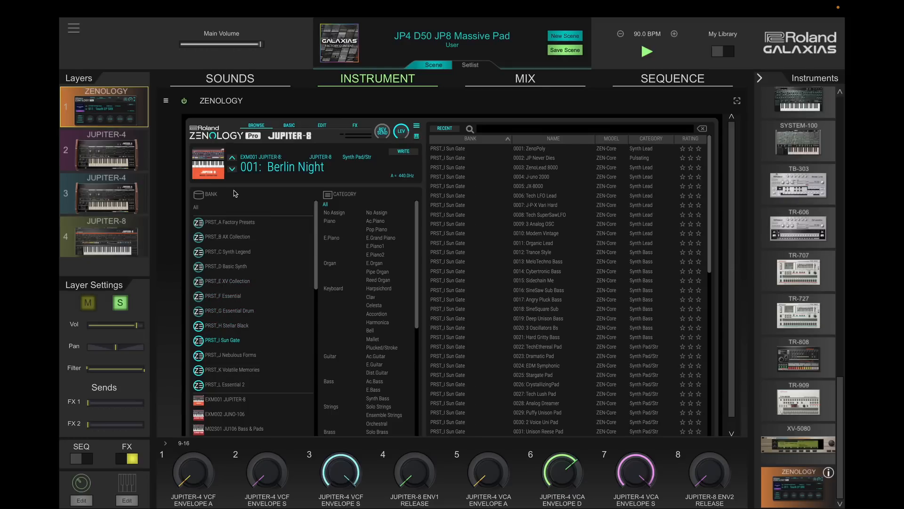
scroll(238, 215, "down", 2)
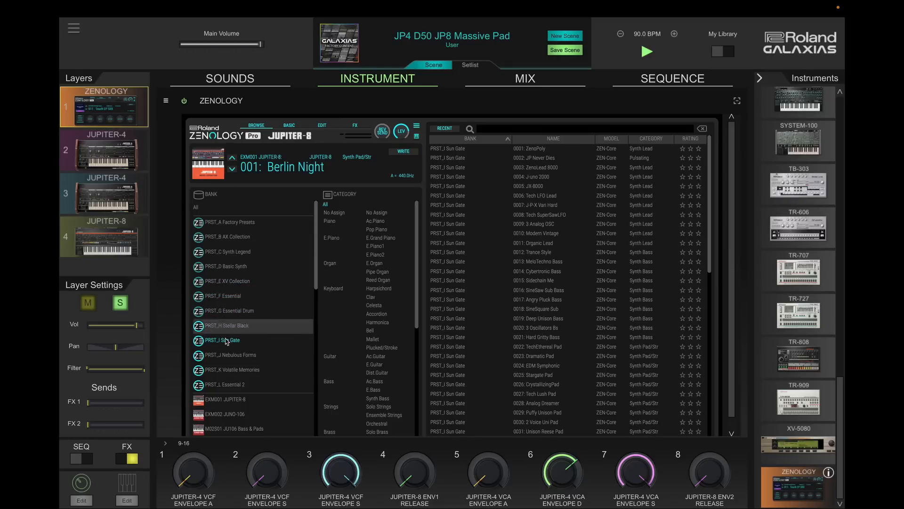
left_click(219, 341)
left_click(216, 356)
left_click(217, 370)
Step: Browse ZENOLOGY's model expansion banks, including JUPITER-8, JUNO-106 and SH-101
left_click(213, 397)
left_click(217, 414)
scroll(217, 393, "down", 5)
scroll(218, 393, "up", 1)
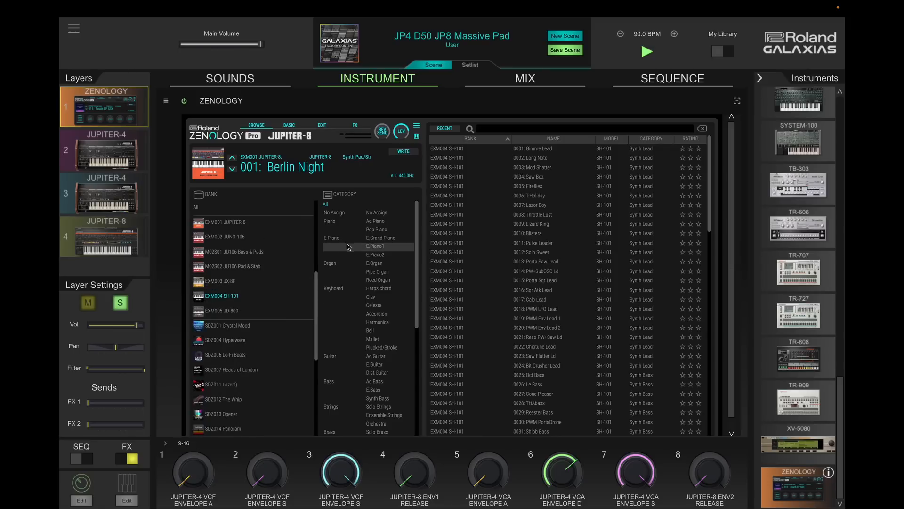
Step: Replace ZENOLOGY in layer 1 with the JUNO-60
scroll(798, 151, "up", 10)
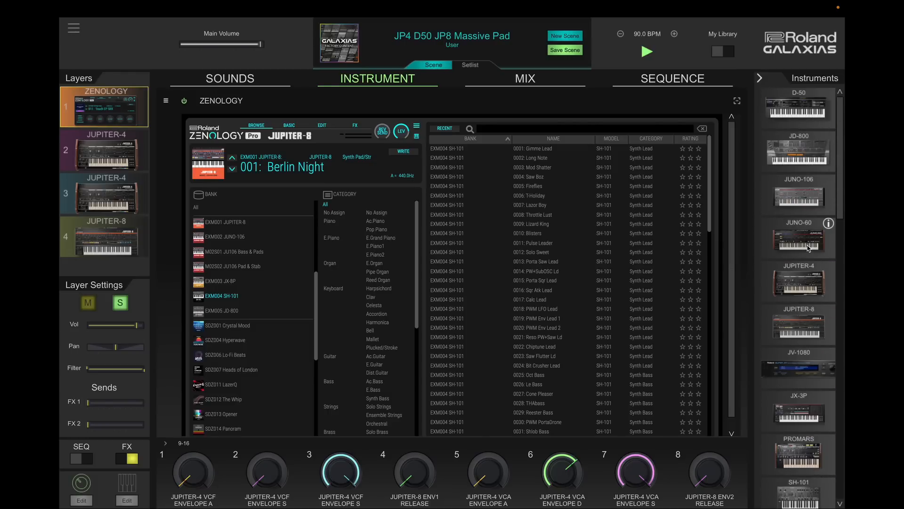
left_click(804, 245)
left_click(773, 244)
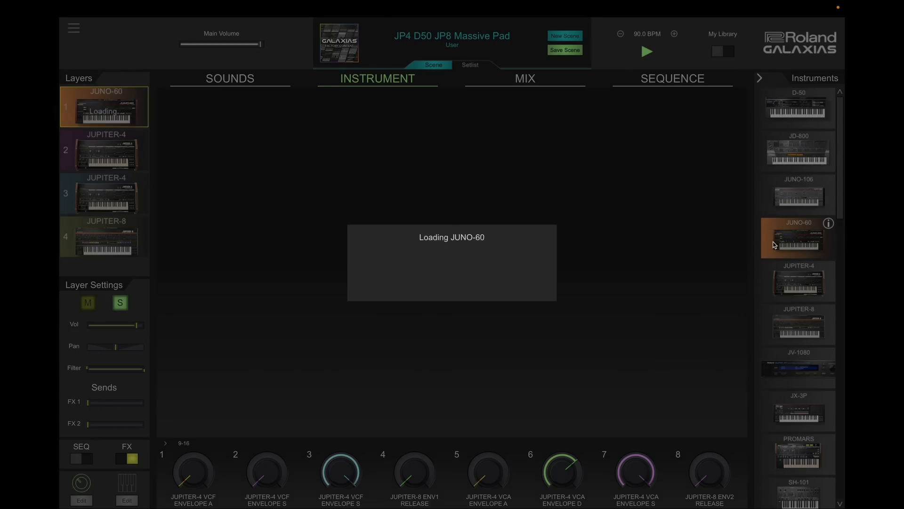
Step: Switch the layer 1 instrument to the JUPITER-4, followed by the JUPITER-8
left_click(769, 289)
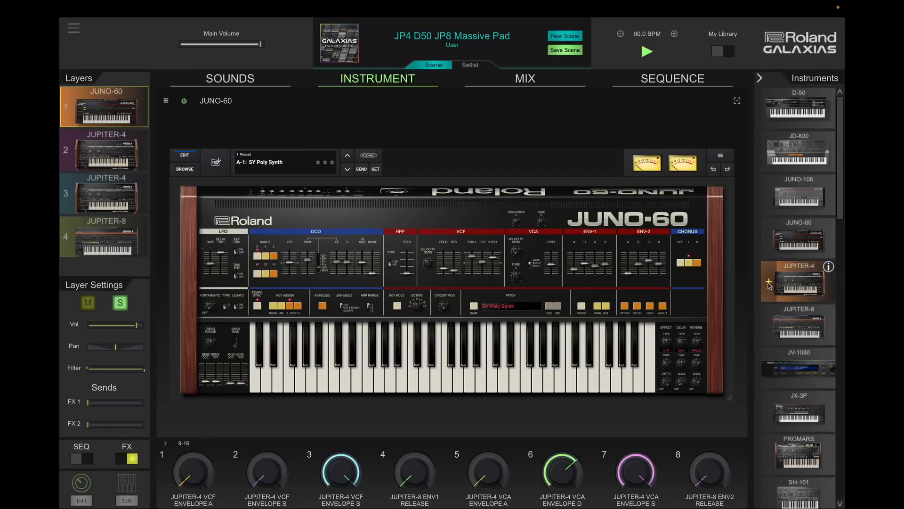
left_click(770, 287)
left_click(765, 328)
left_click(770, 330)
Step: Switch the layer 1 instrument to the TR-808 and on to the TR-727, stopping the TR-727's running pattern
scroll(771, 337, "down", 10)
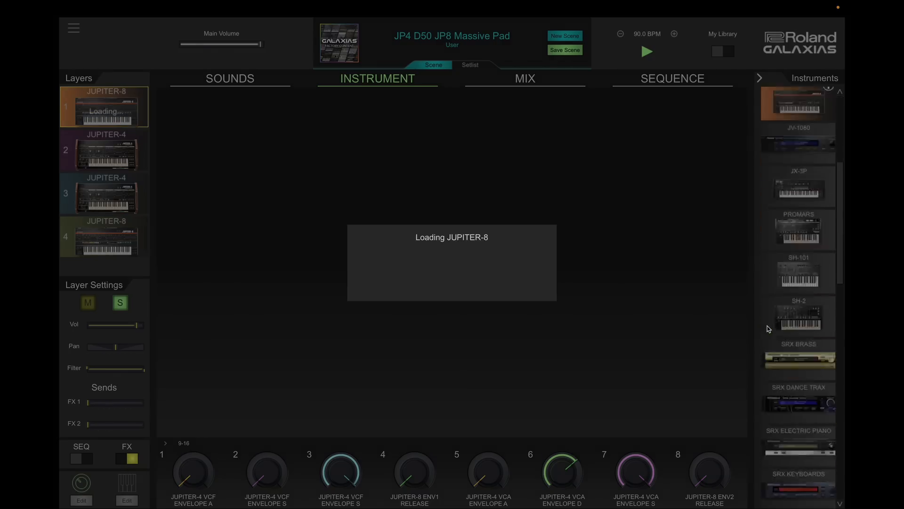
left_click(773, 360)
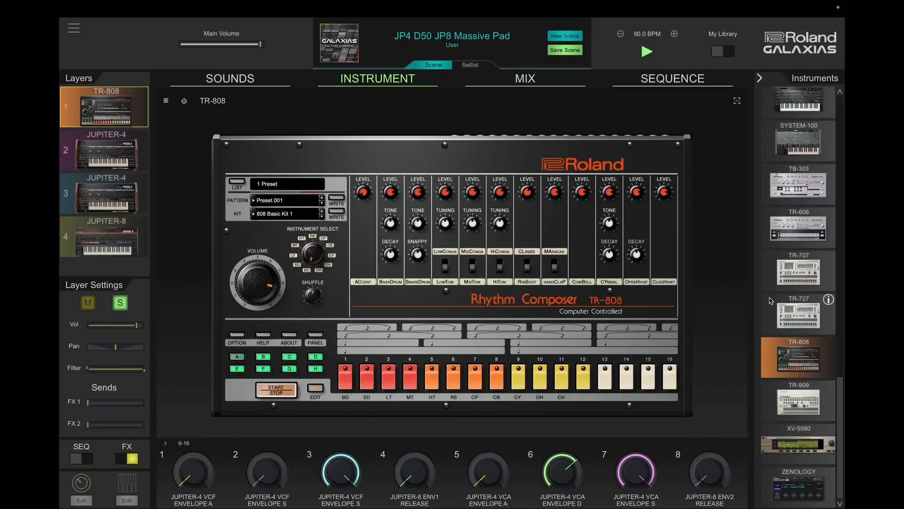
left_click(773, 314)
left_click(771, 314)
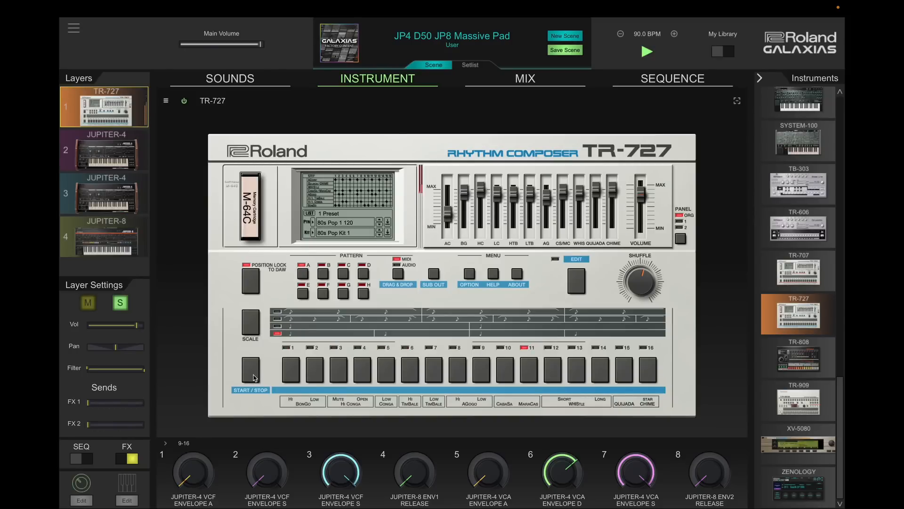
left_click(254, 377)
Step: Load the TR-606 into layer 1 and stop its running House '90 125 pattern
left_click(772, 232)
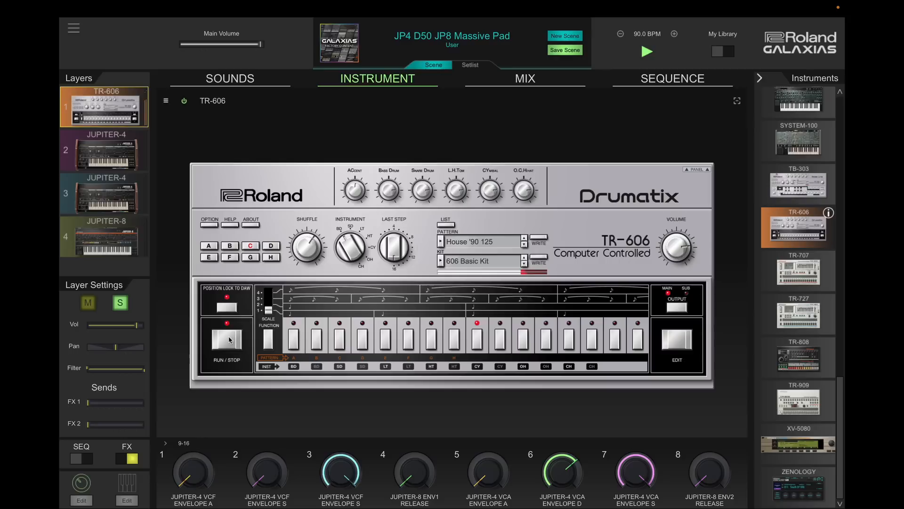
left_click(230, 339)
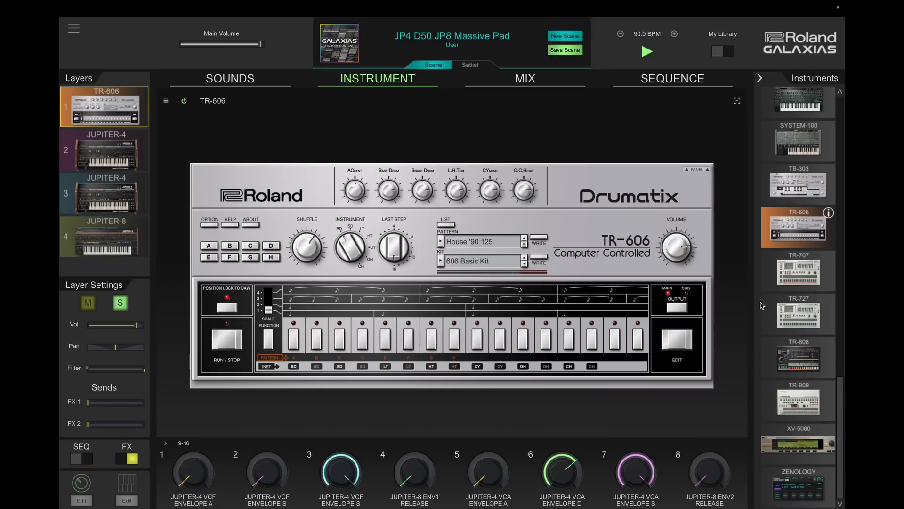
Step: Look through the available instruments, from the D-50 and other vintage synths to the SRX expansion series
scroll(799, 270, "up", 3)
scroll(799, 270, "up", 15)
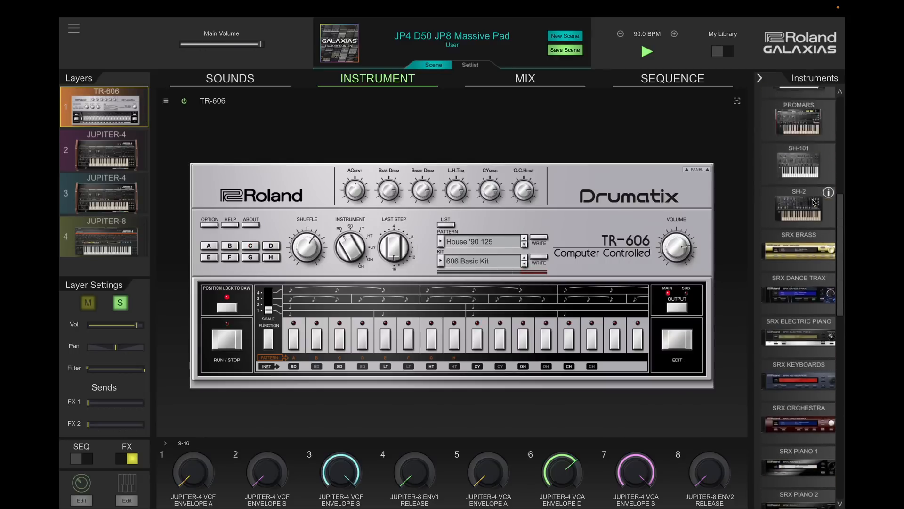
scroll(799, 259, "up", 3)
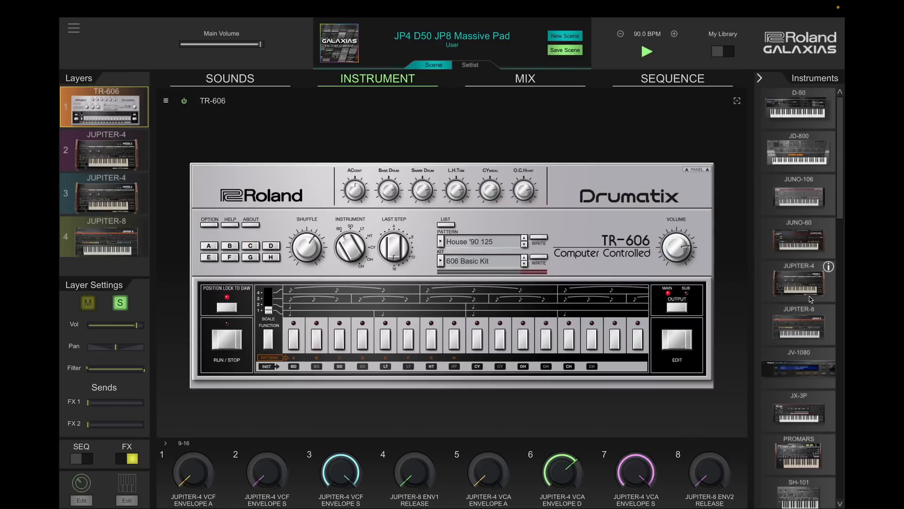
scroll(798, 295, "down", 5)
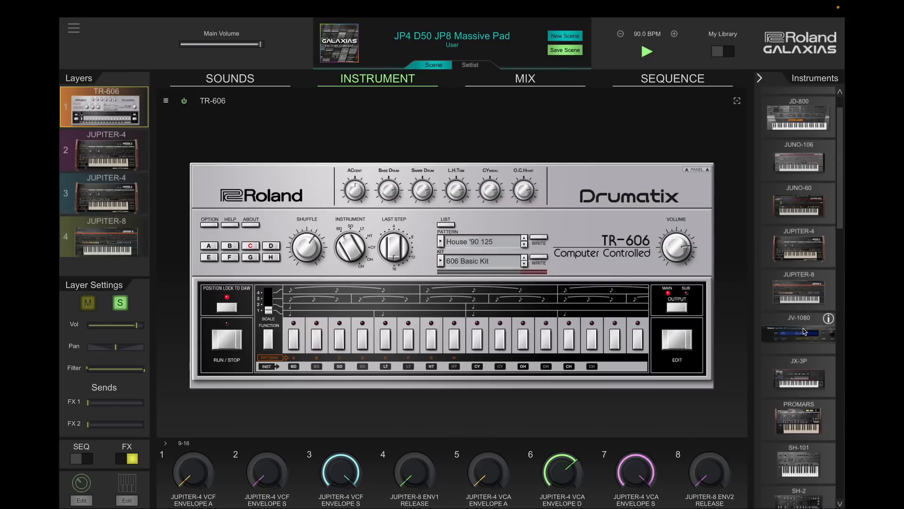
scroll(804, 331, "down", 2)
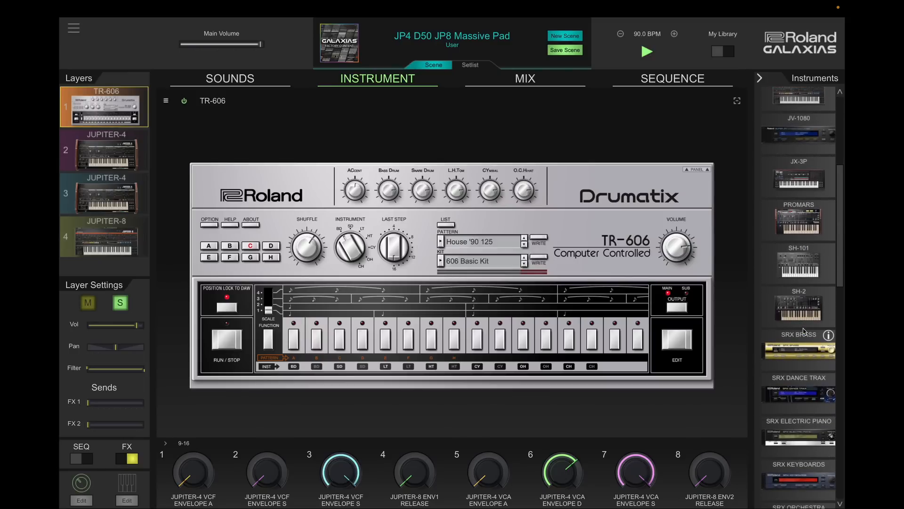
scroll(801, 325, "down", 1)
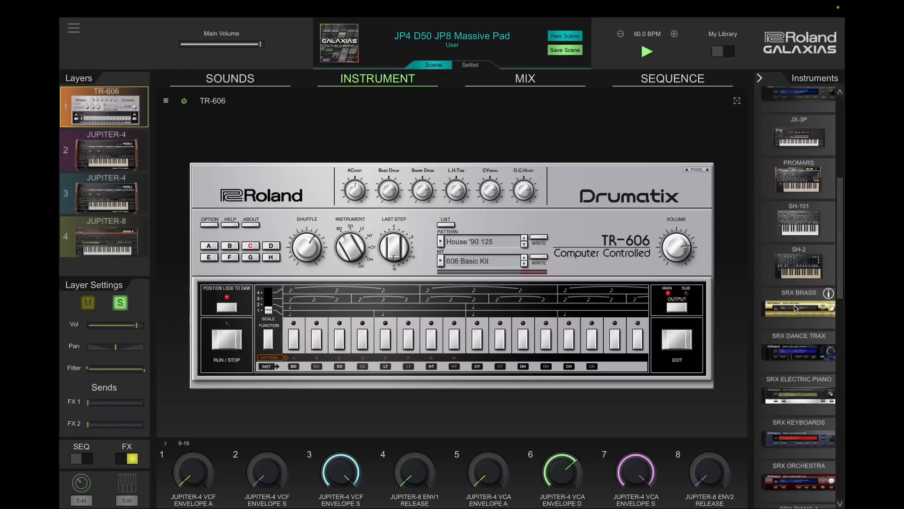
scroll(795, 309, "down", 3)
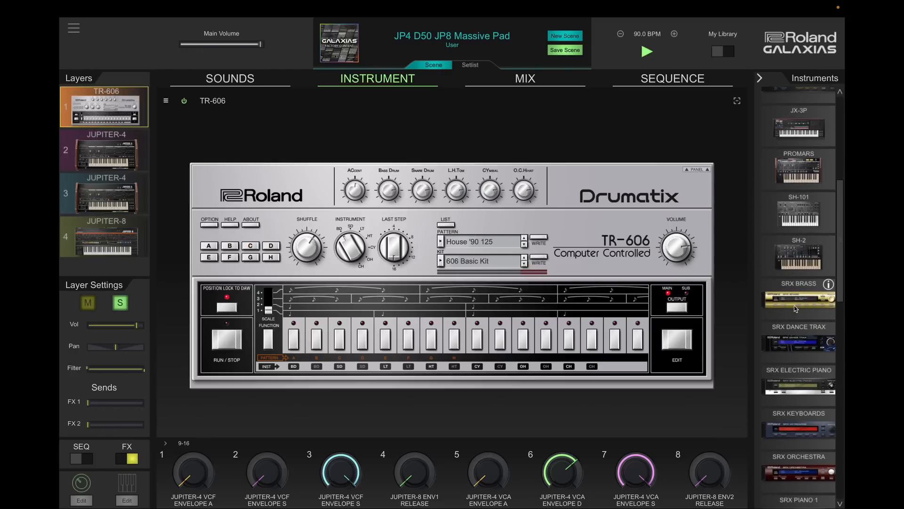
scroll(795, 309, "down", 1)
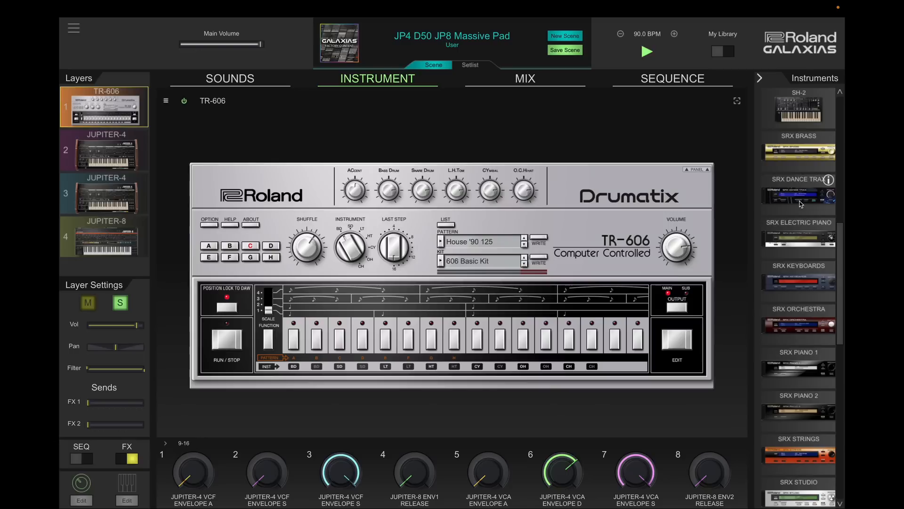
Step: Load SRX ELECTRIC PIANO into layer 1 and replace it with SRX PIANO 2
left_click(805, 233)
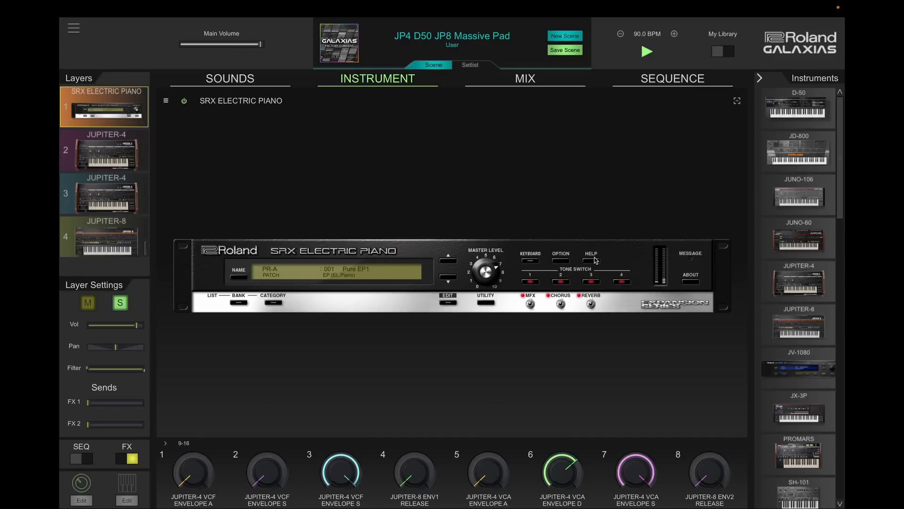
scroll(799, 282, "down", 9)
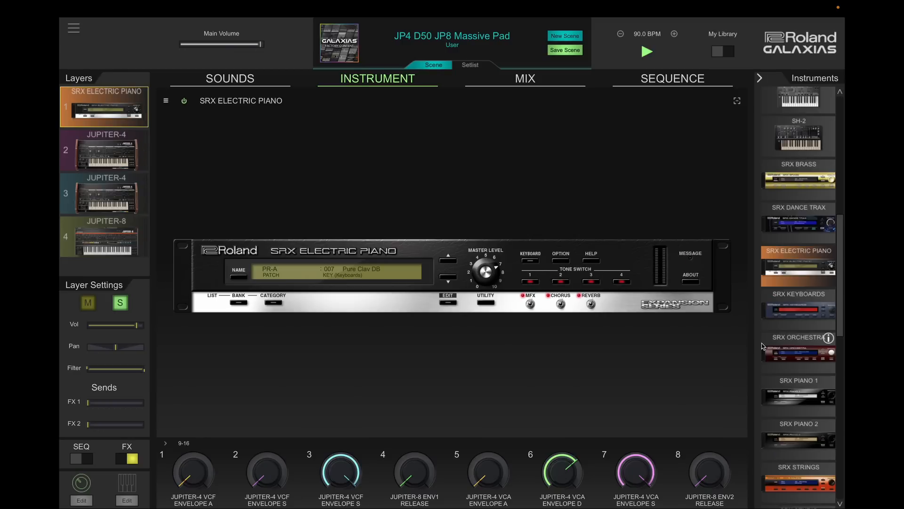
left_click(772, 446)
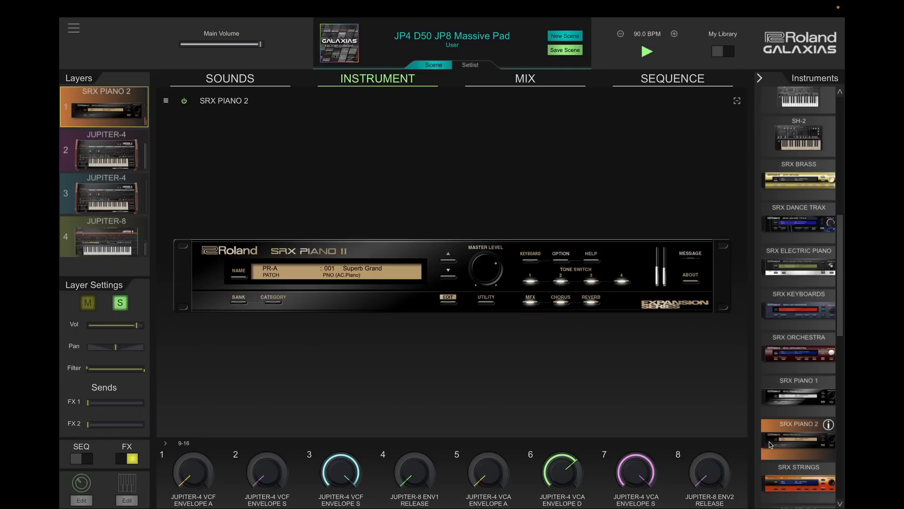
Step: Examine the rest of the instrument collection, including the SRX modules, SYSTEM synths and classic Roland keyboards
scroll(796, 330, "up", 7)
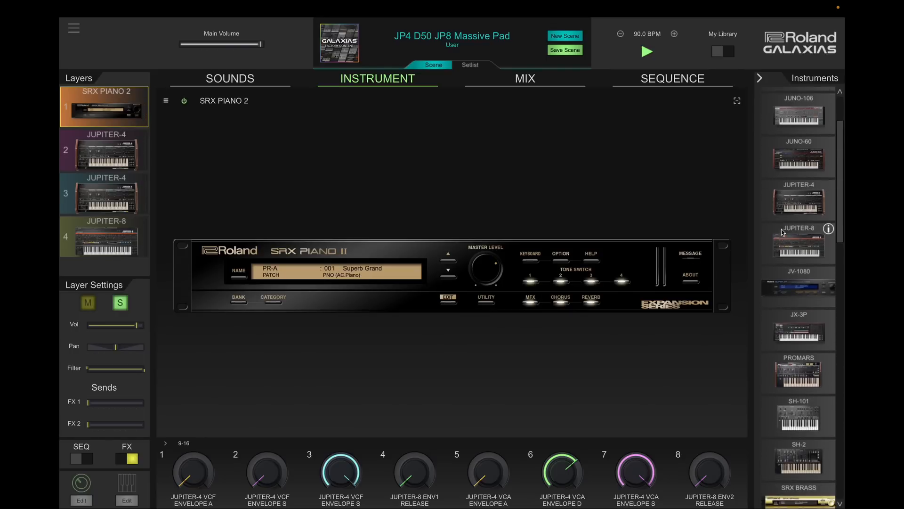
scroll(782, 232, "down", 10)
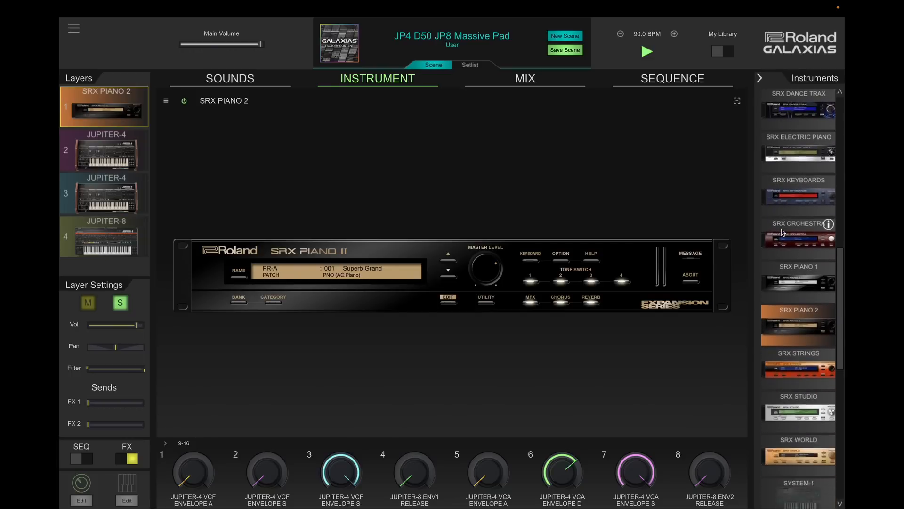
scroll(782, 232, "down", 5)
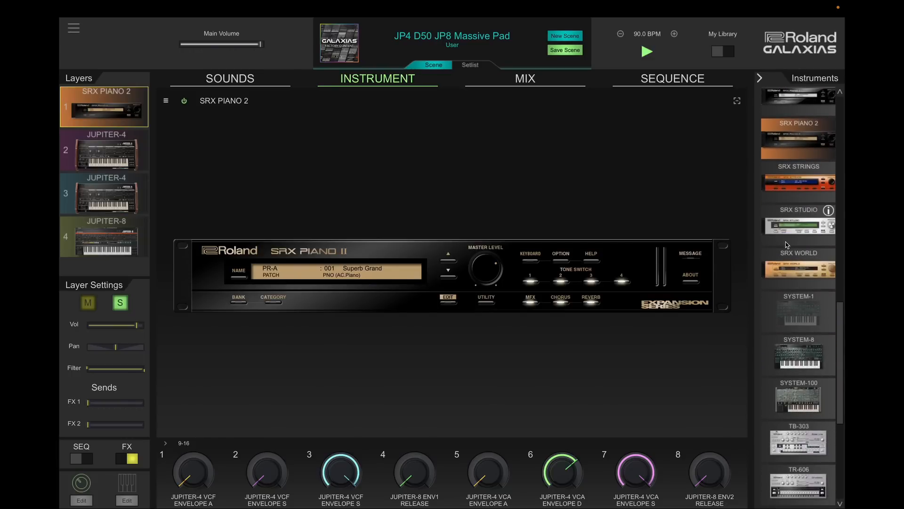
scroll(791, 264, "up", 3)
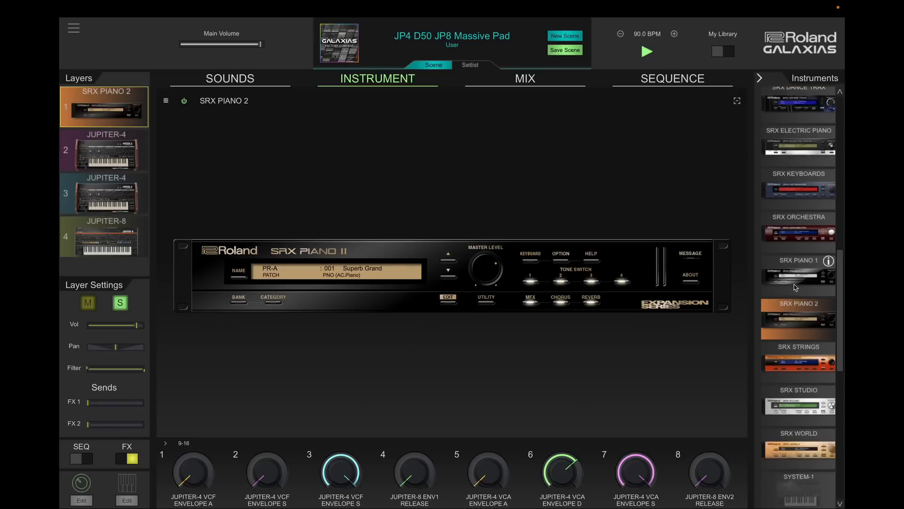
scroll(796, 306, "down", 2)
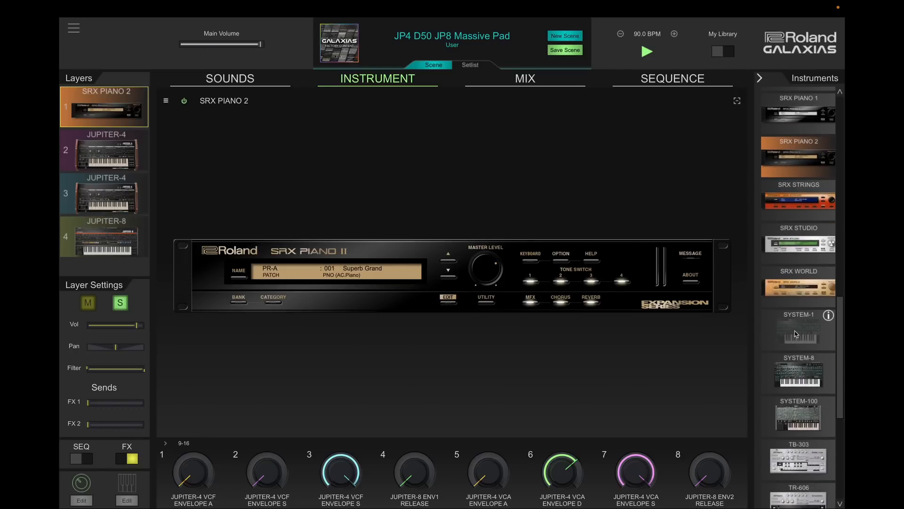
scroll(795, 330, "up", 7)
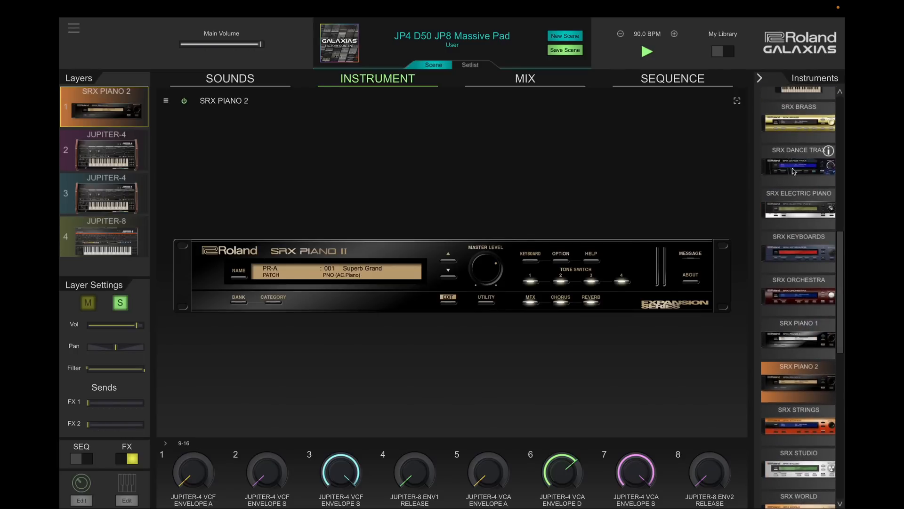
scroll(788, 186, "up", 12)
scroll(788, 168, "down", 12)
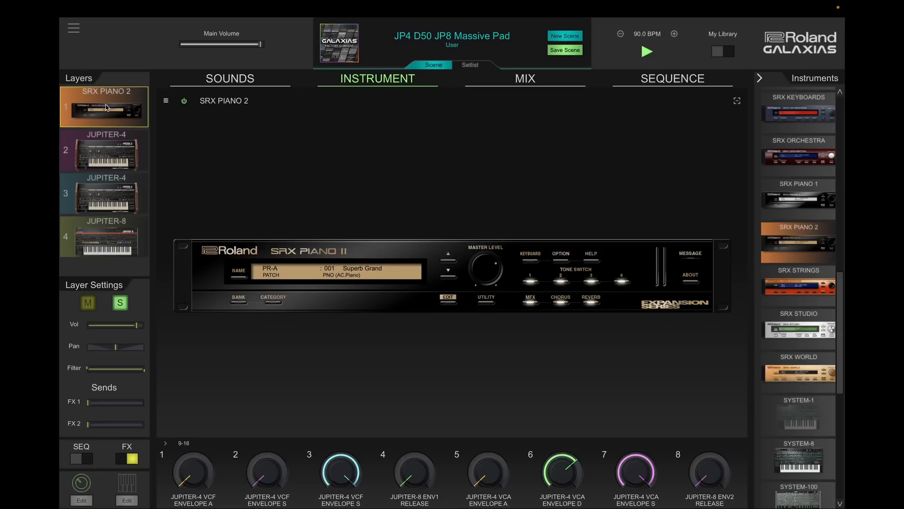
Step: Show the keyboard range settings of all four layers and look through the available vintage synths
left_click(127, 500)
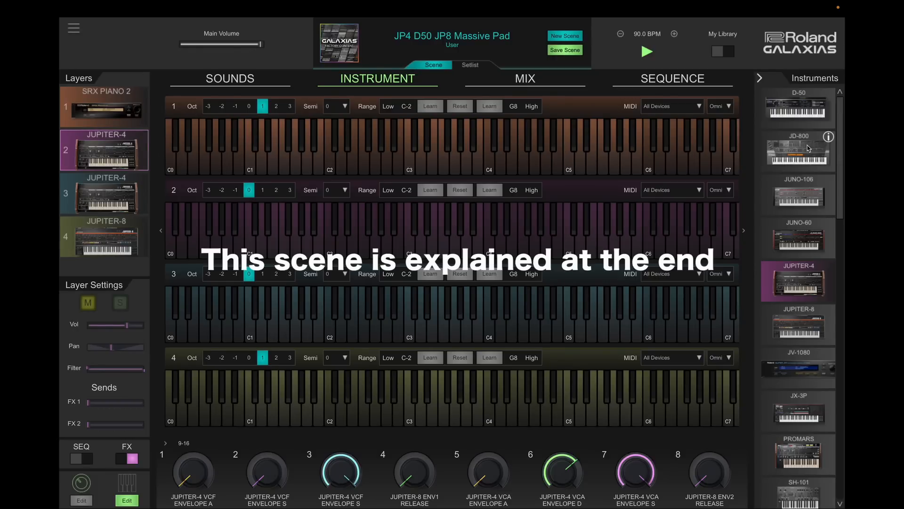
mouse_move(844, 183)
left_mouse_down()
mouse_move(842, 208)
mouse_move(844, 177)
left_mouse_up()
left_click(816, 201)
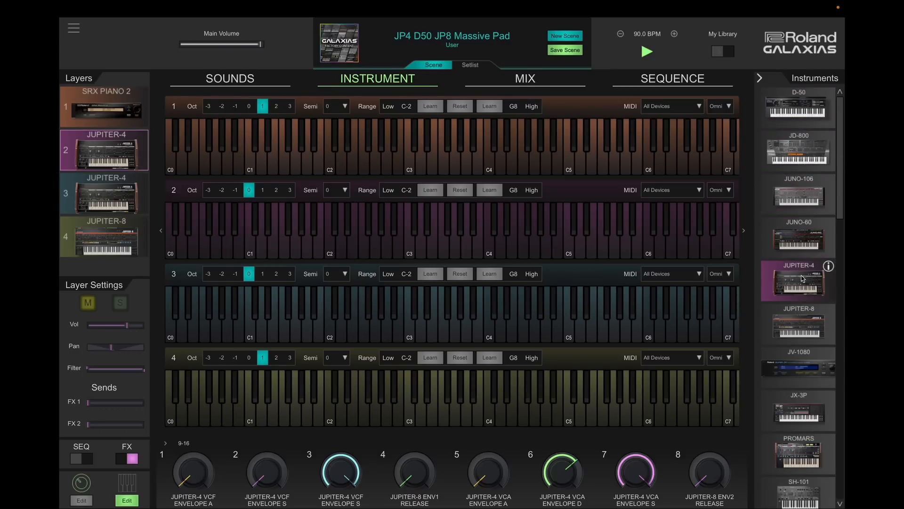
left_click_drag(843, 209, 844, 222)
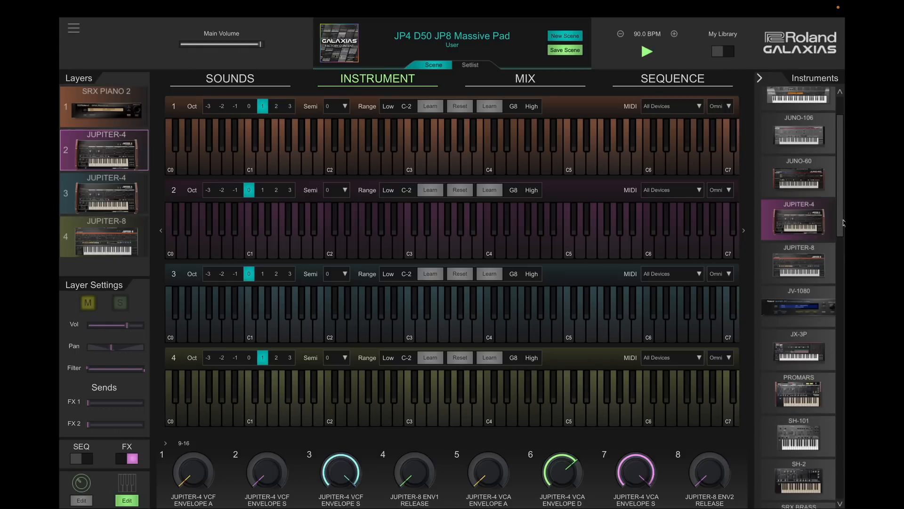
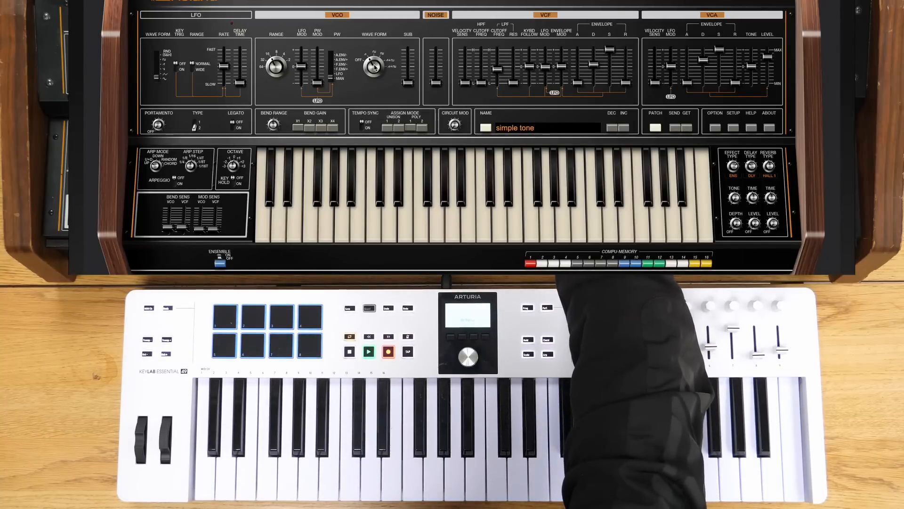
Step: Adjust the VCO waveform of layer 2's JUPITER-4 and set the synth to 6 voices
left_click_drag(374, 64, 374, 53)
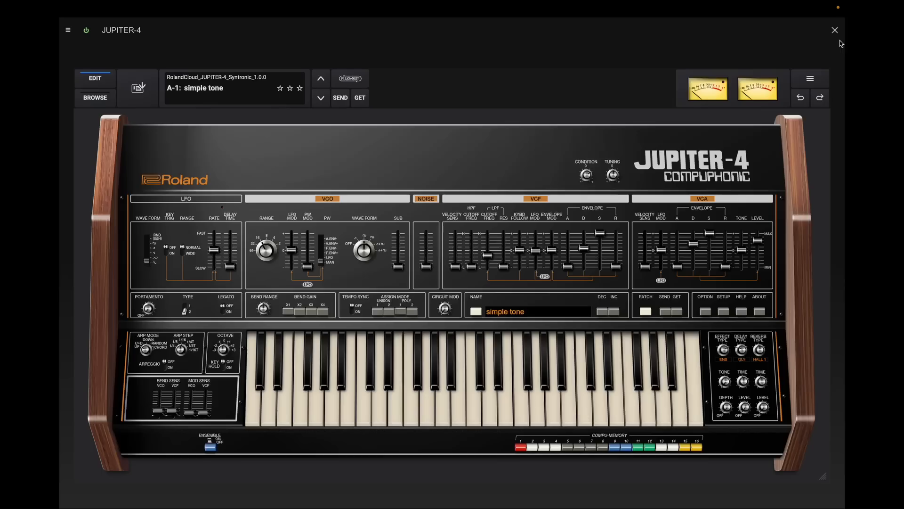
left_click(837, 30)
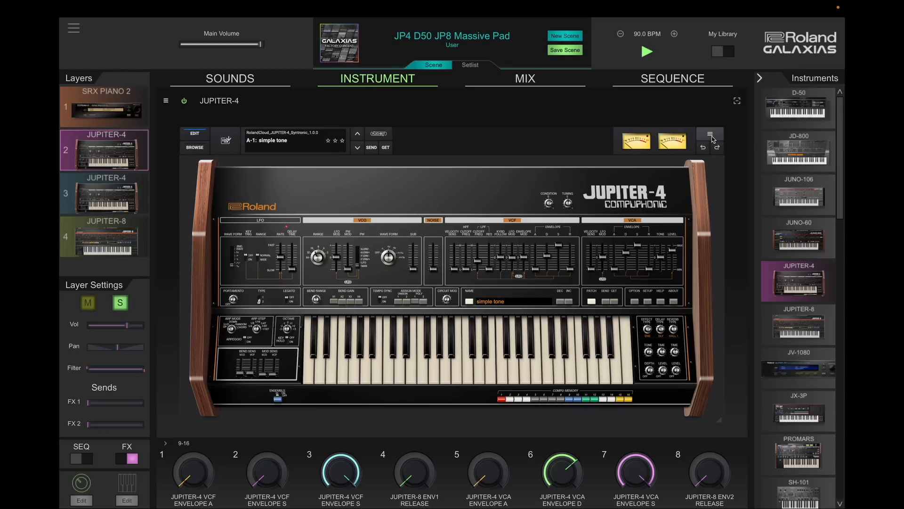
left_click(710, 134)
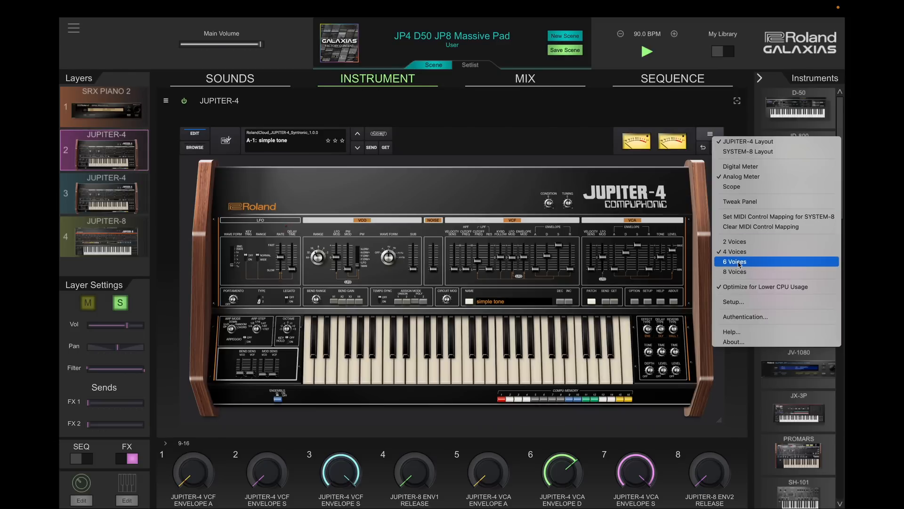
left_click(737, 262)
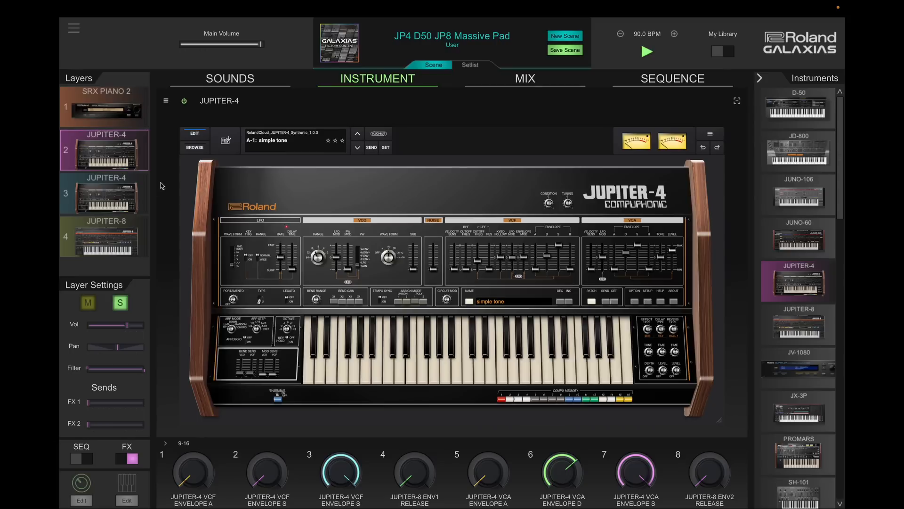
Step: Pan layer 2's JUPITER-4 to 100%L and turn off its solo
left_click(146, 188)
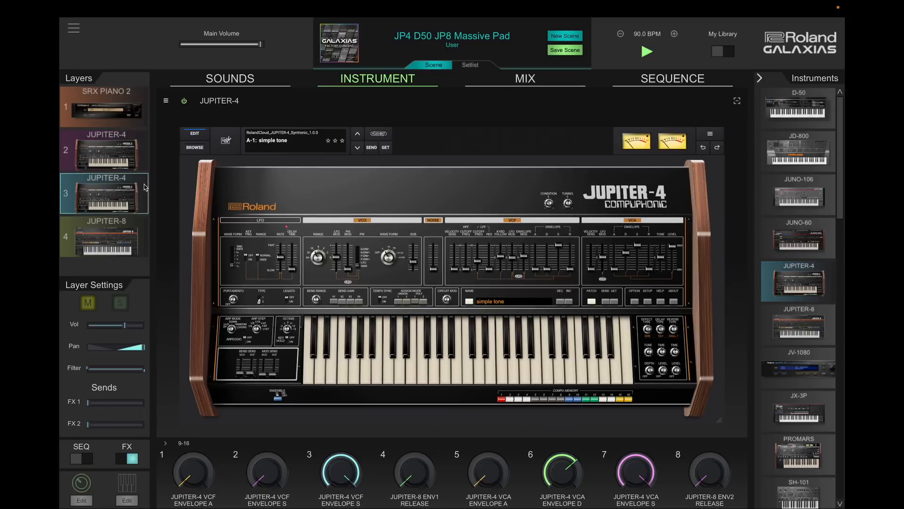
left_click(143, 143)
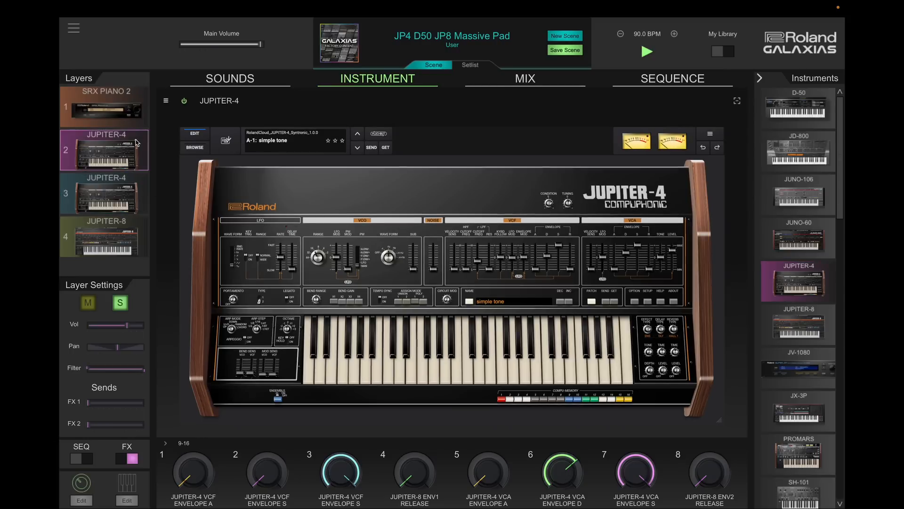
left_click_drag(118, 347, 85, 350)
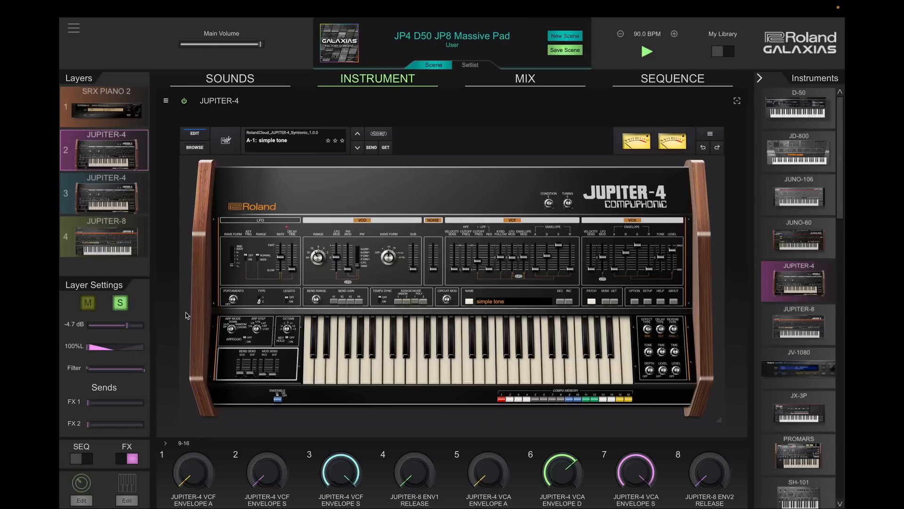
left_click(120, 306)
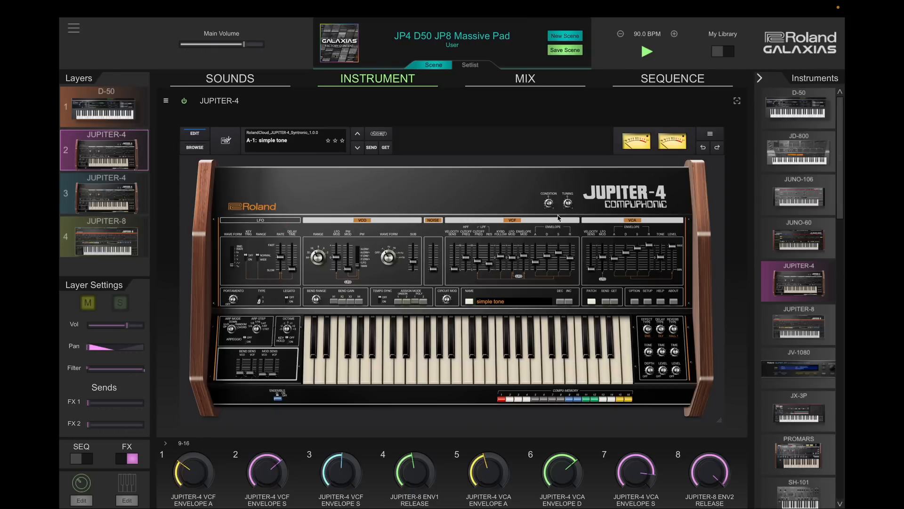
Step: Check the tuning of the two JUPITER-4 layers and review the layer pans and levels in the mixer
mouse_move(568, 204)
left_click(128, 190)
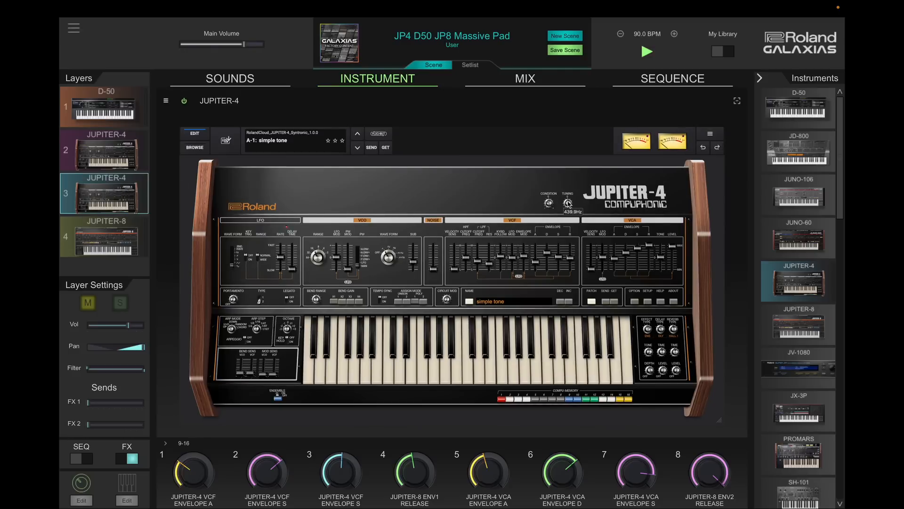
left_click(522, 89)
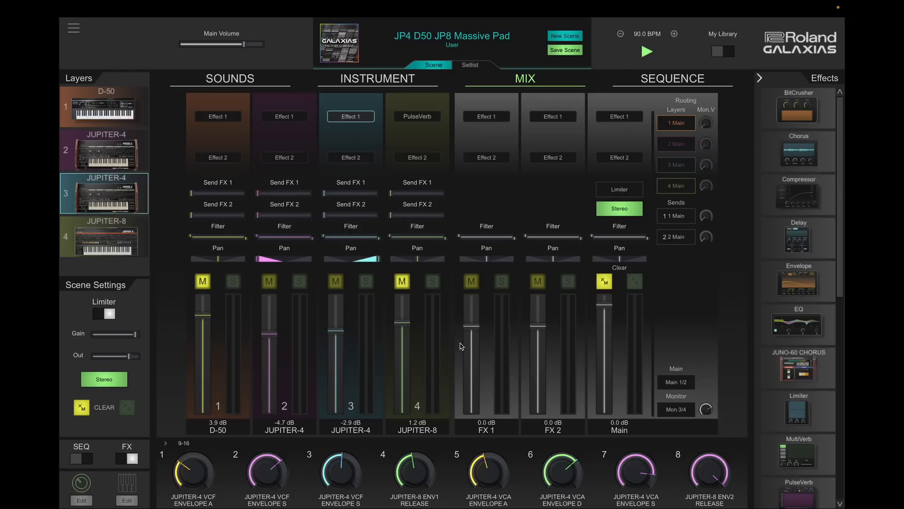
left_click(404, 83)
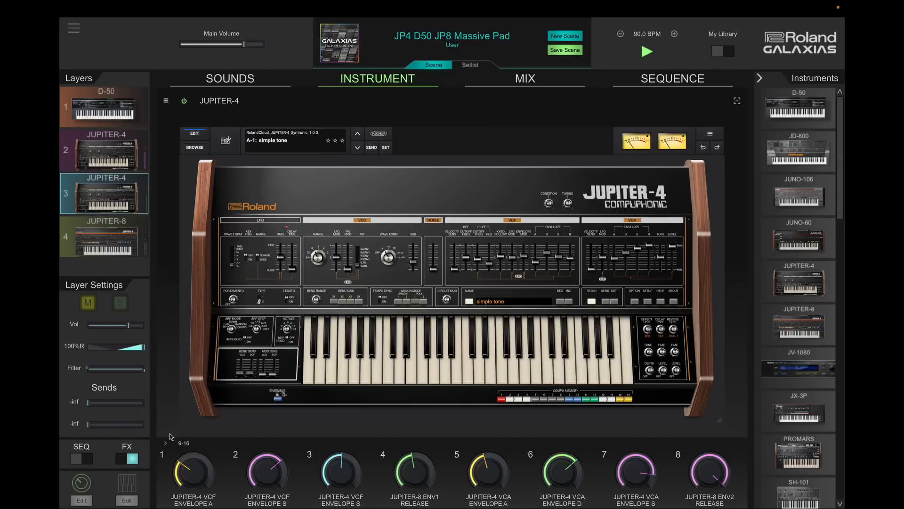
Step: Open the modulation knob assignments and inspect knobs 9-16, including the JUPITER-4 VCF LPF cutoff on knob 10
left_click(86, 500)
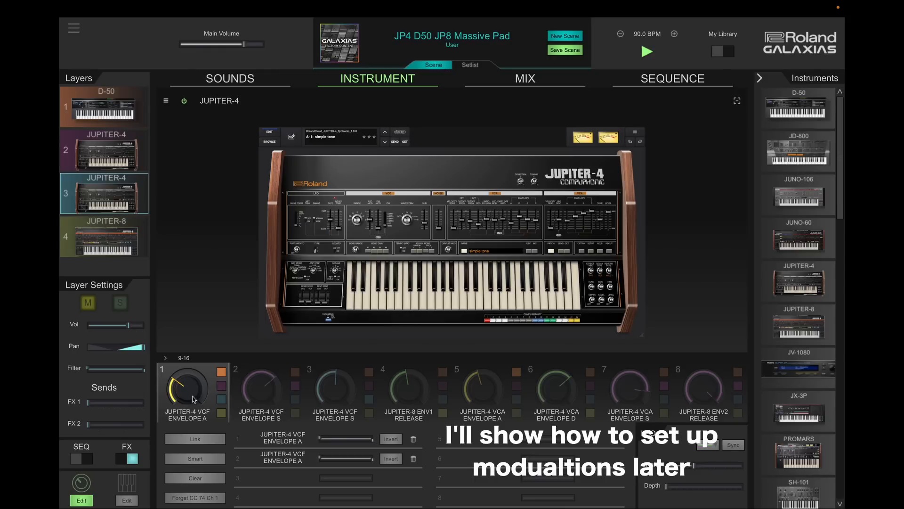
left_click(170, 359)
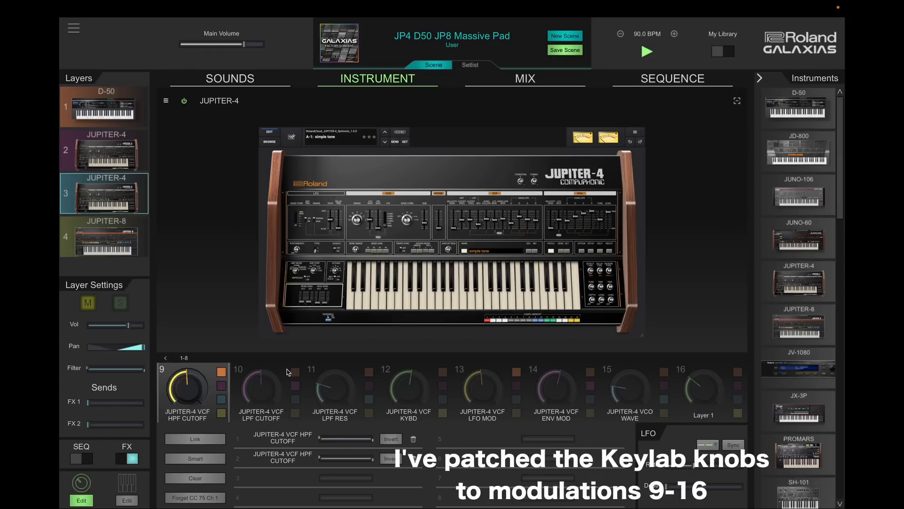
left_click(281, 380)
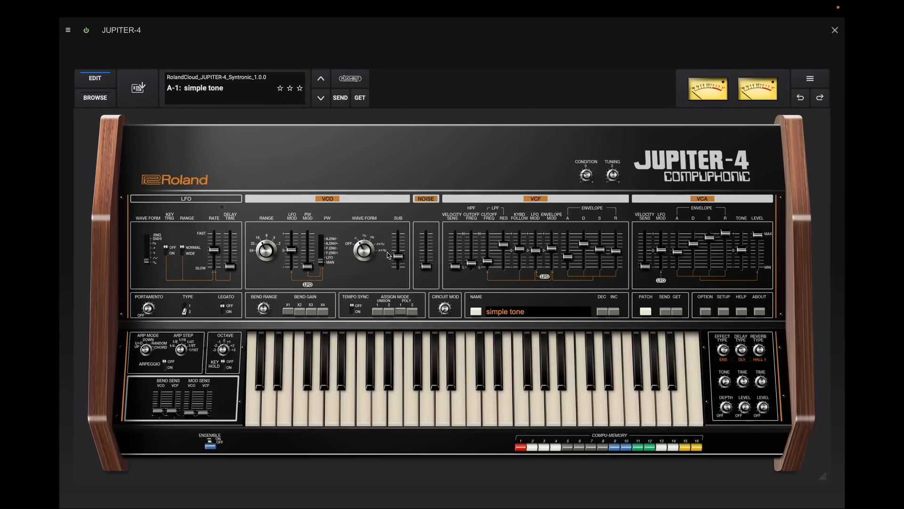
left_click(837, 33)
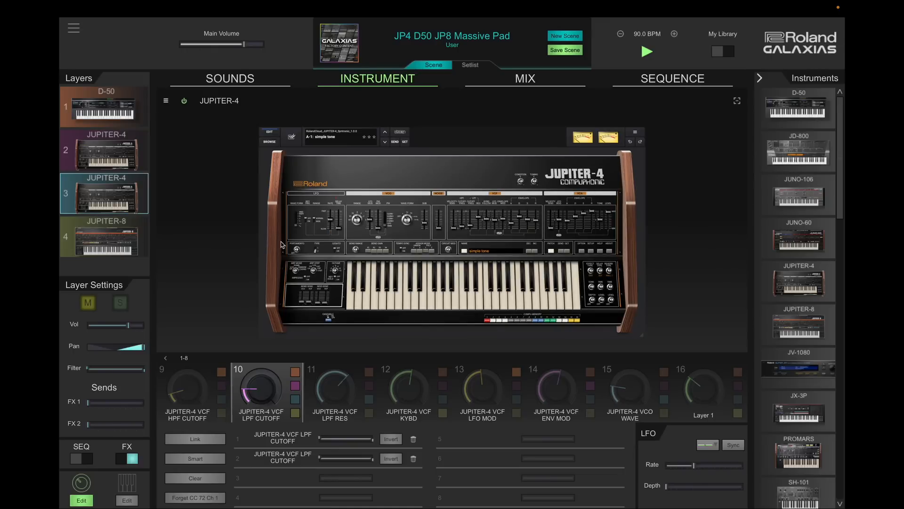
Step: Return the pan of the two JUPITER-4 layers to the centre
left_click(116, 350)
mouse_move(140, 351)
left_mouse_down()
mouse_move(114, 350)
mouse_move(141, 349)
left_mouse_up()
left_click(118, 146)
Step: Display the keyboard with its layer settings, and transpose layer 2 by -5 semitones and 1 octave
left_click(132, 485)
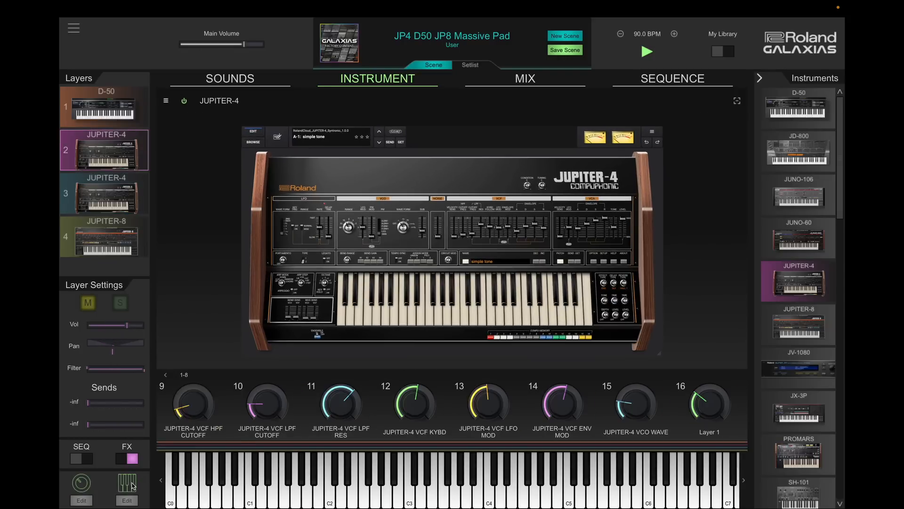
left_click(128, 503)
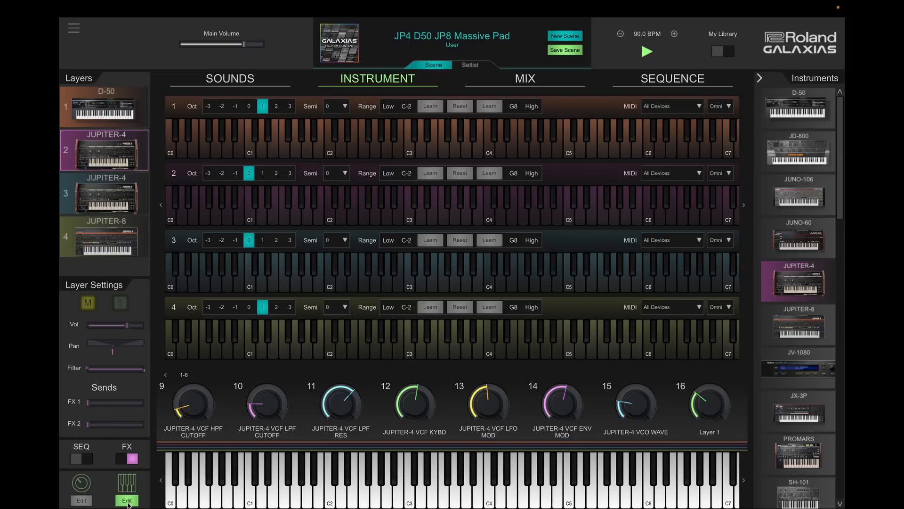
left_click(346, 173)
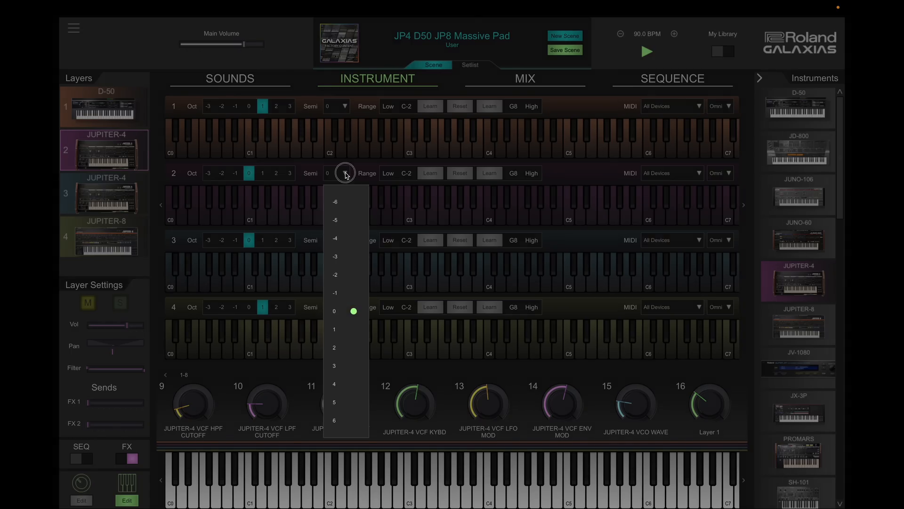
left_click(349, 222)
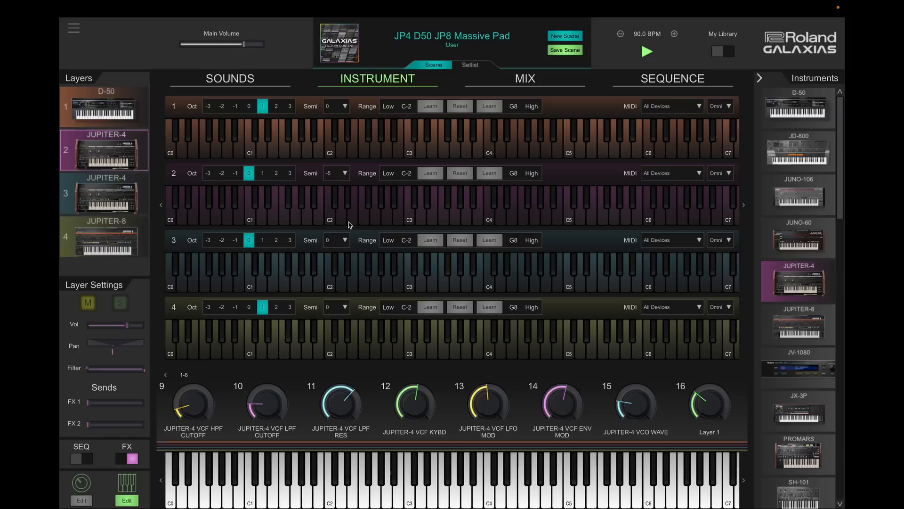
left_click(264, 174)
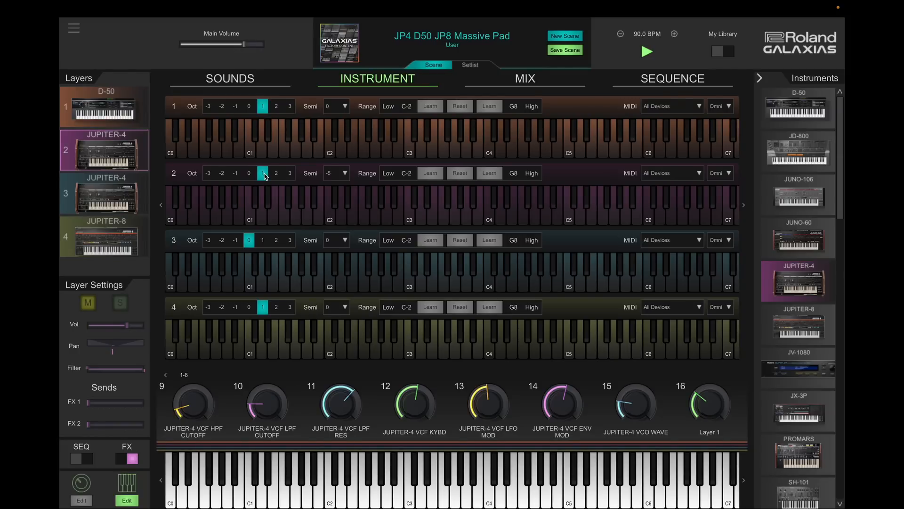
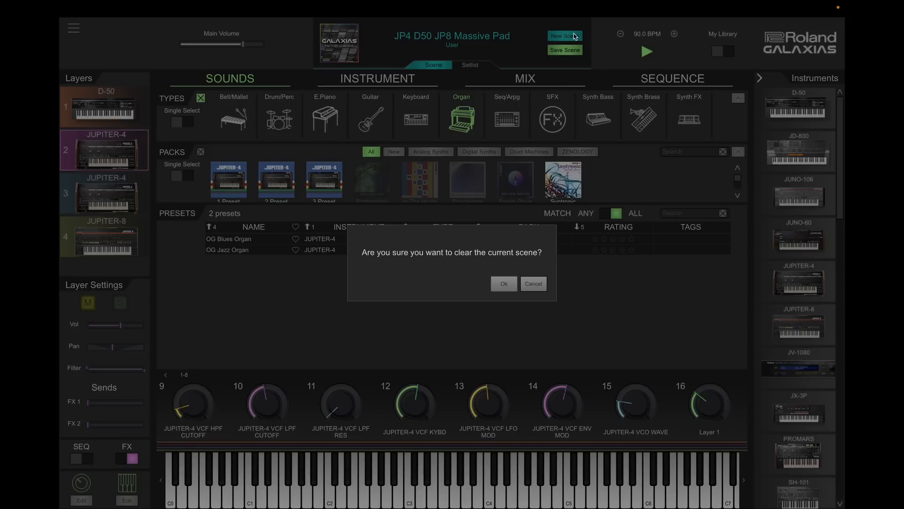
Step: Clear the current scene to start a new one, and browse the JD-800 and JUPITER-8 presets
left_click(503, 284)
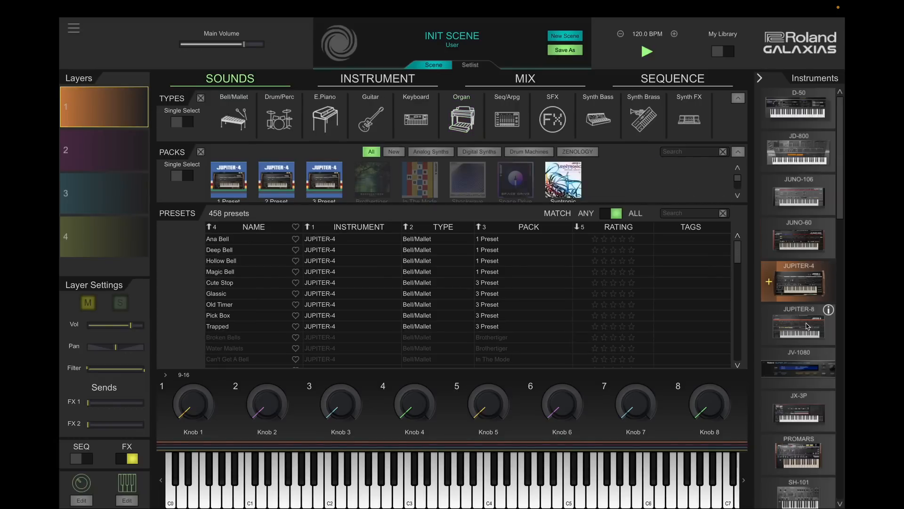
left_click(807, 325)
left_click(805, 153)
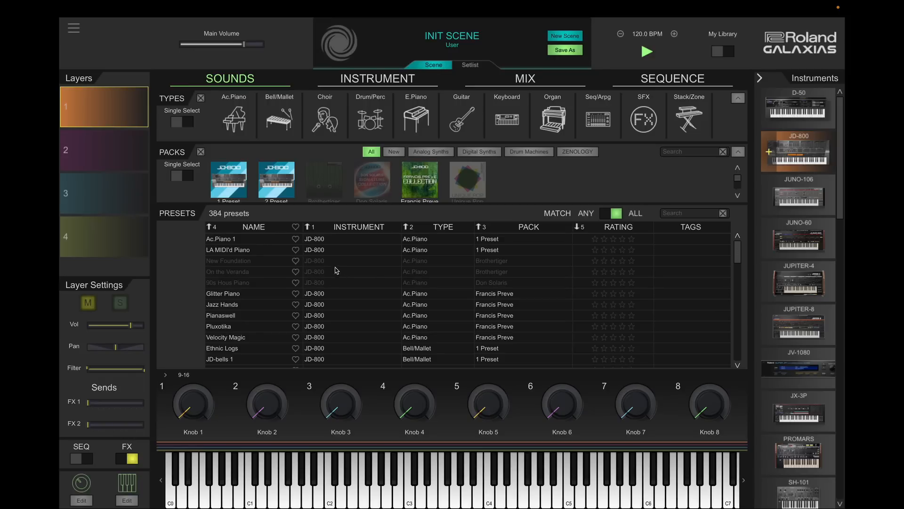
left_click(796, 324)
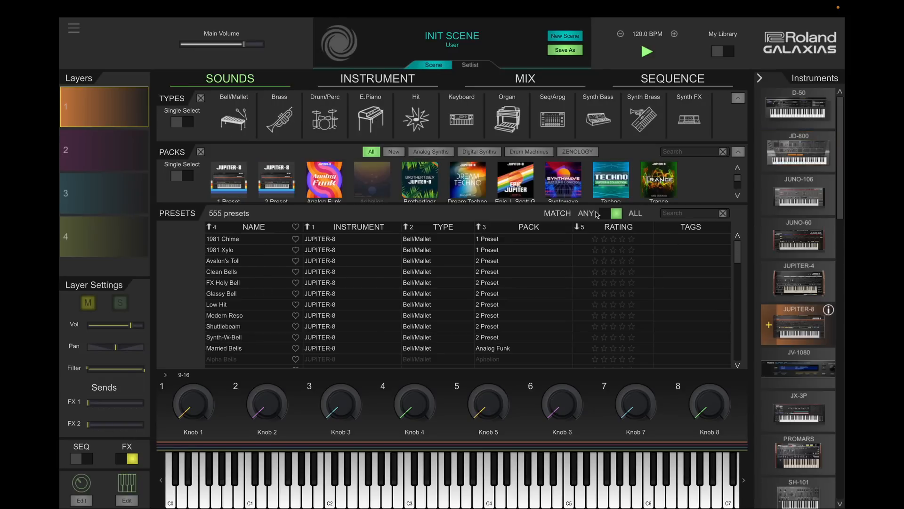
Step: Filter the presets to Synth Bass and audition the JUPITER-4 sounds Bass One and Bass Pulse in layer 1
left_click(598, 117)
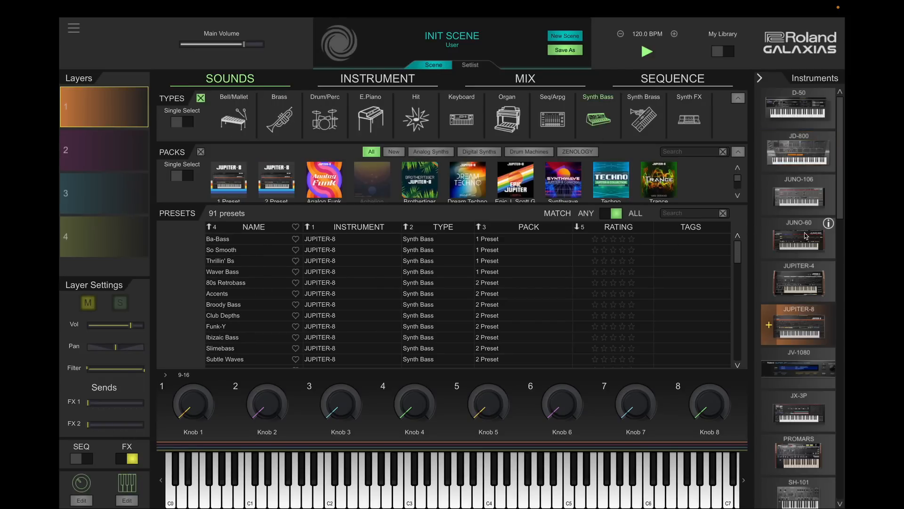
left_click(798, 274)
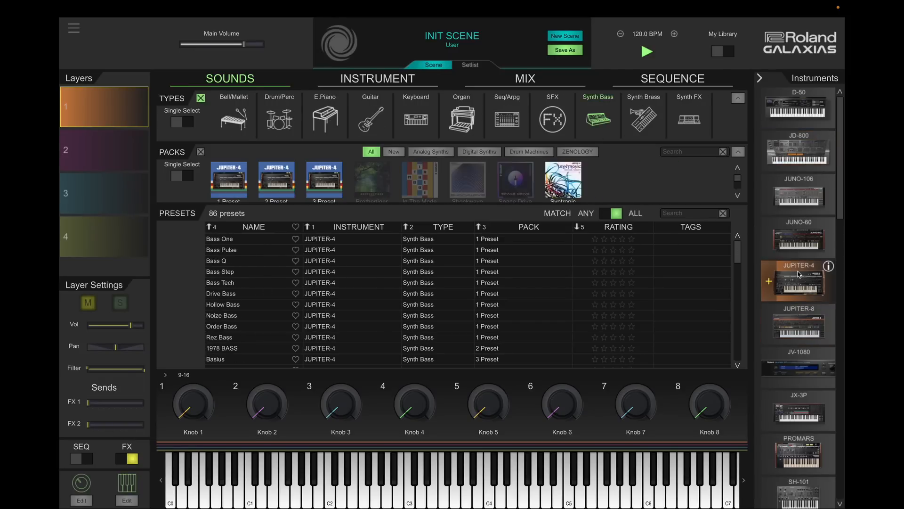
left_click(255, 240)
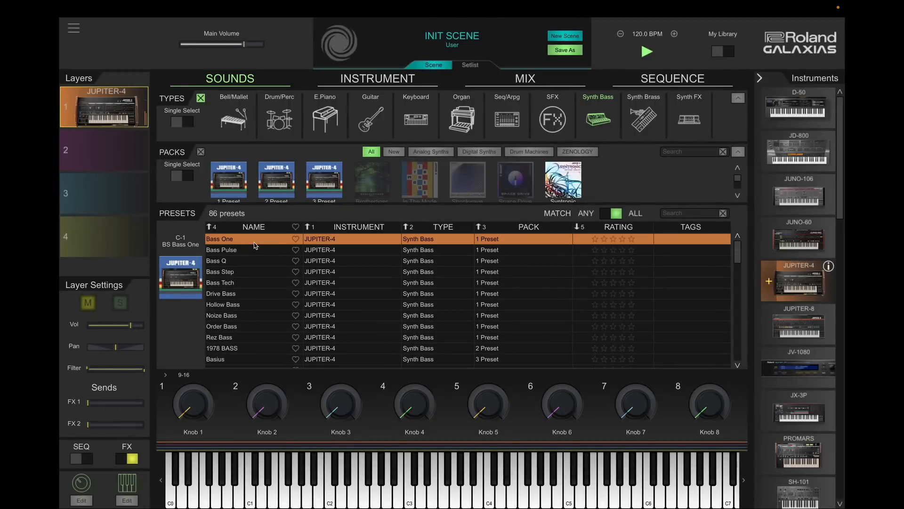
left_click(319, 252)
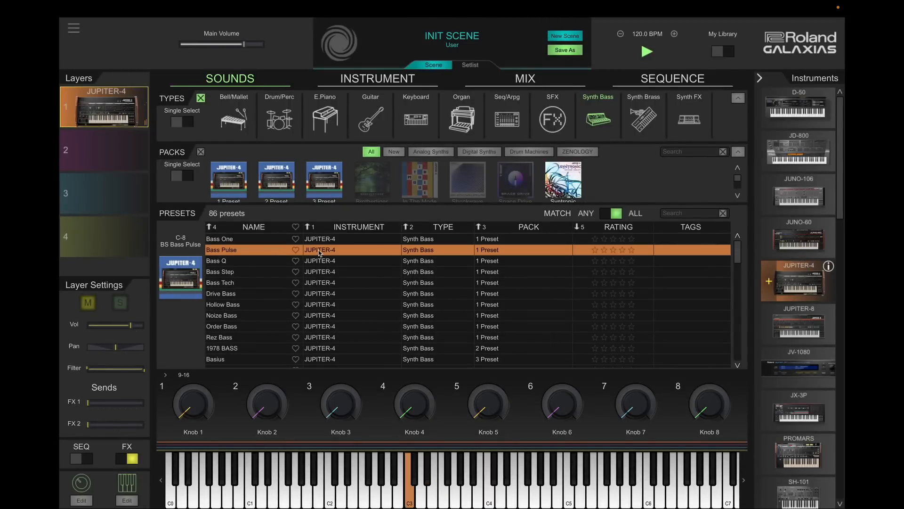
Step: Replace layer 1 with the D-50's Synth Bass preset, followed by its Acid Bass preset
left_click(770, 105)
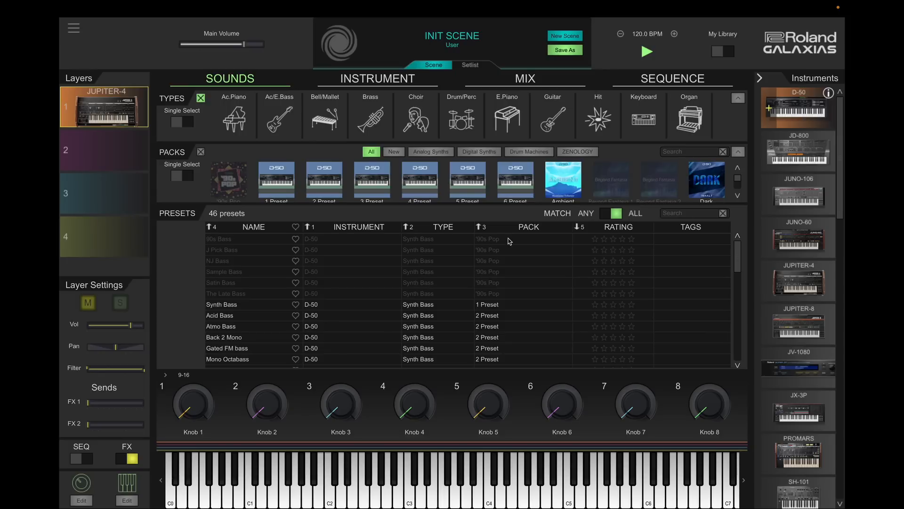
left_click(259, 306)
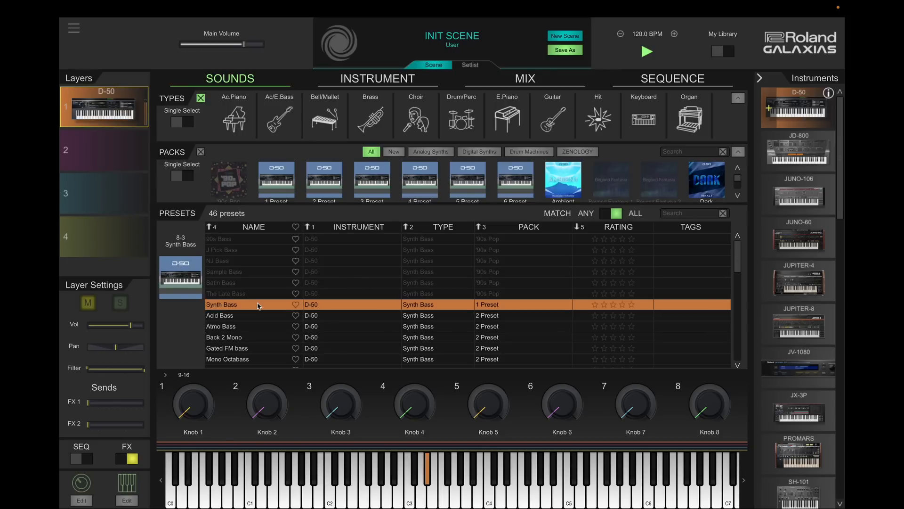
left_click(249, 318)
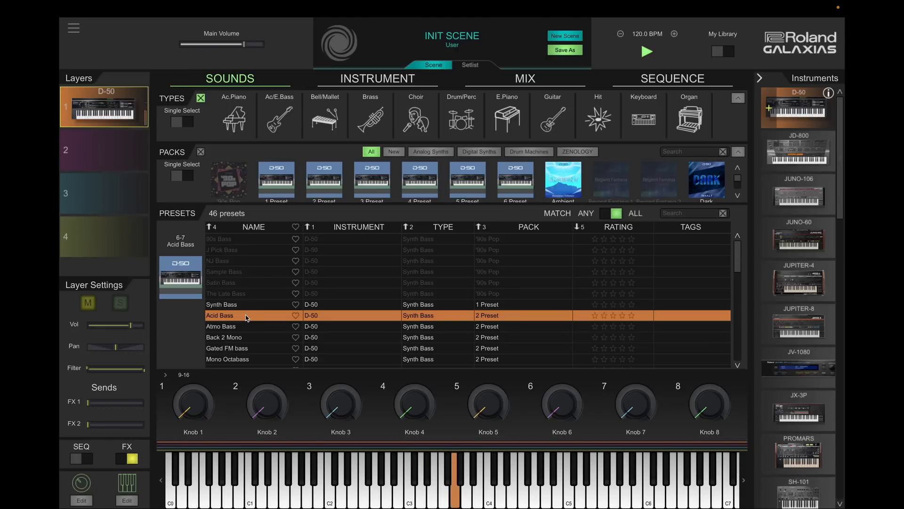
Step: Show the layer 1 instrument's front panel, replace the D-50 with the JUNO-106, and look through its preset banks
scroll(603, 200, "down", 1)
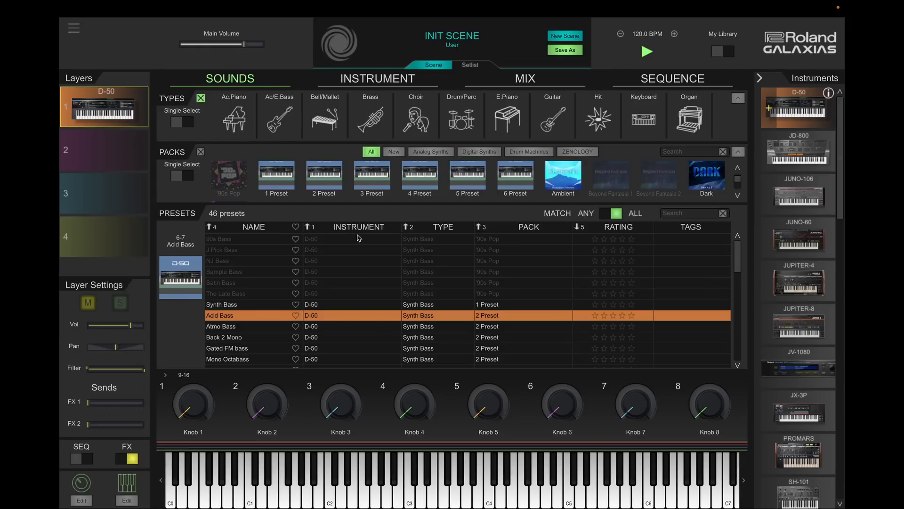
left_click(372, 80)
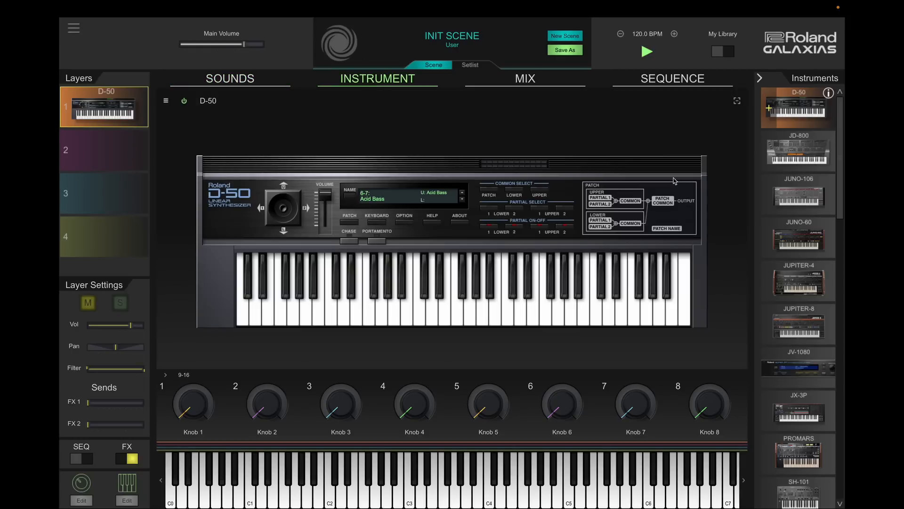
left_click(774, 199)
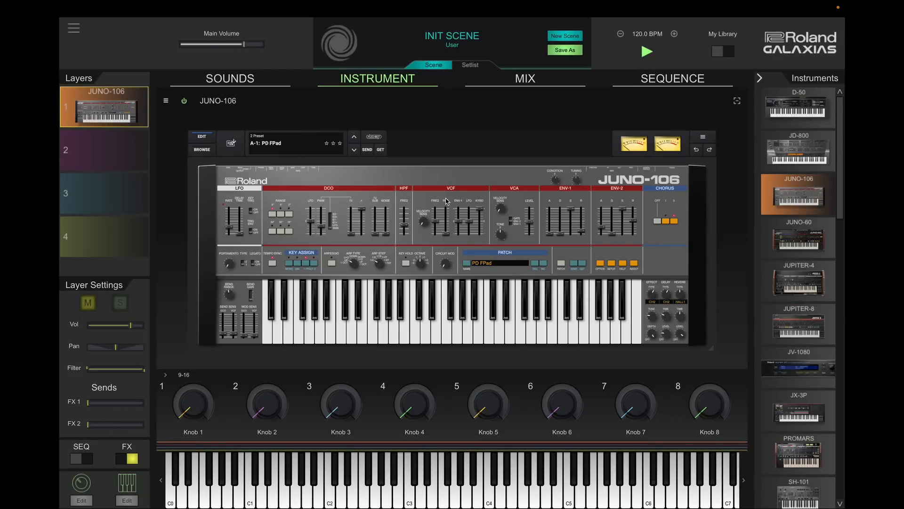
left_click(290, 144)
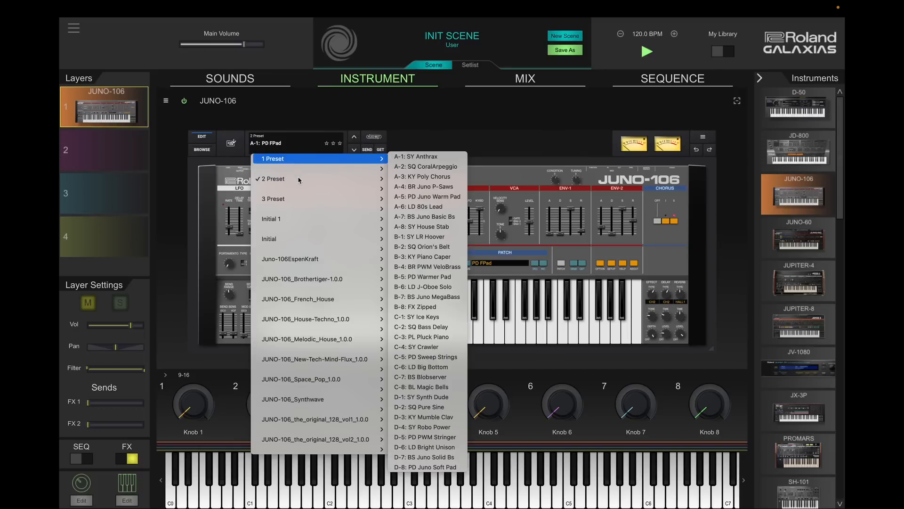
left_click(415, 160)
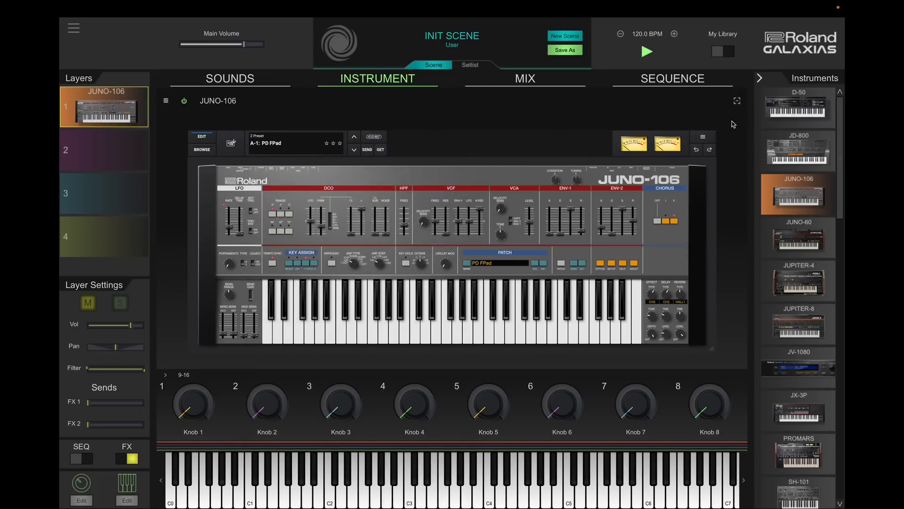
Step: Expand the JUNO-106 to full-window view, enlarge its panel to 84% zoom, and return to the normal view
left_click(738, 103)
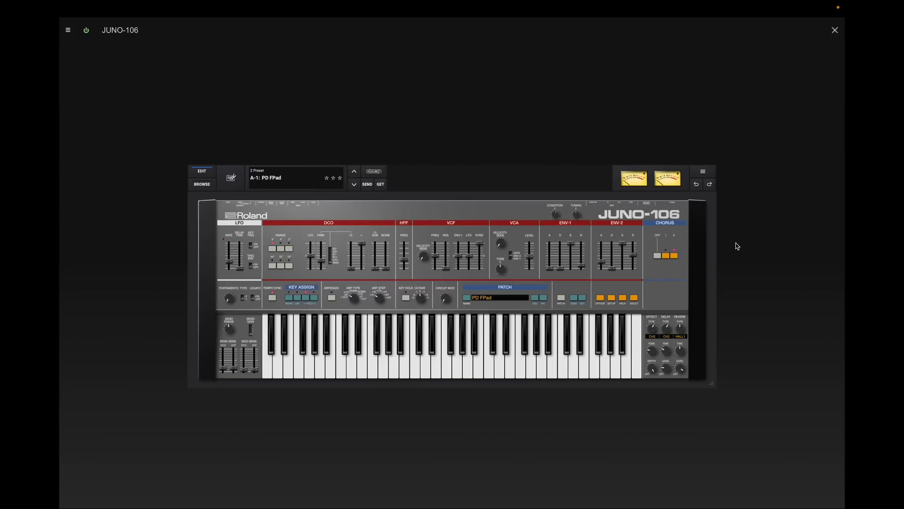
left_click_drag(711, 381, 819, 443)
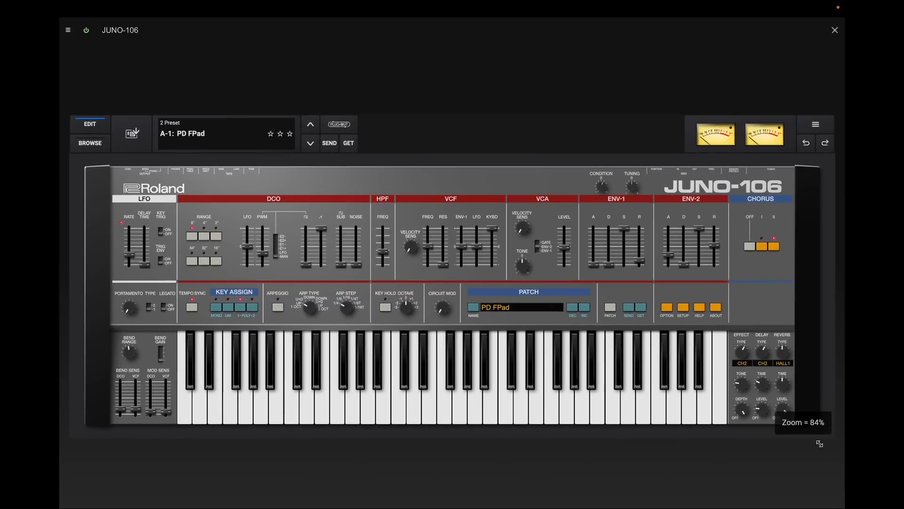
left_click(835, 31)
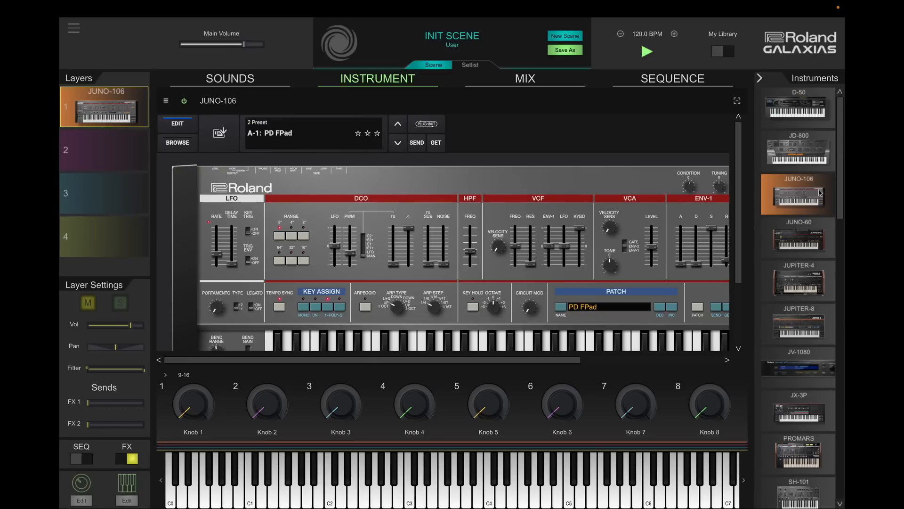
Step: Replace layer 1's instrument with the JUNO-60 and load the JUNO-106 into layer 2
left_click(802, 238)
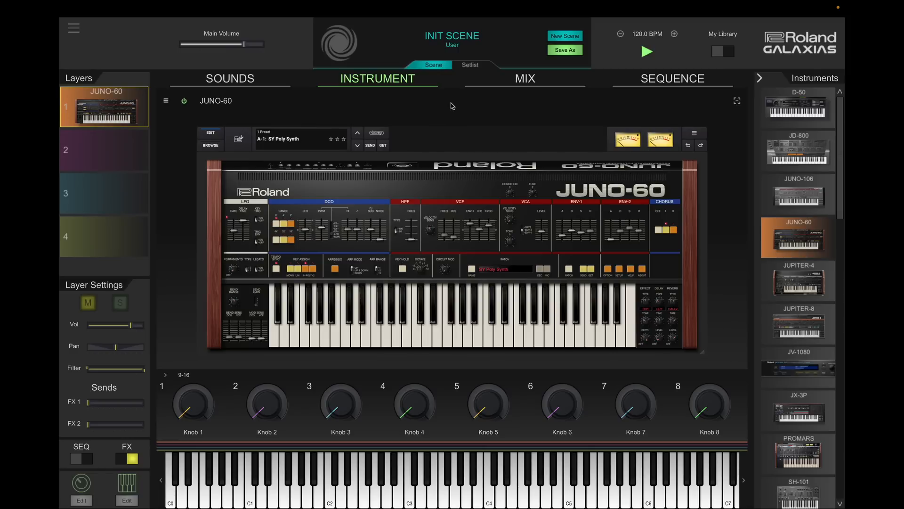
left_click(107, 156)
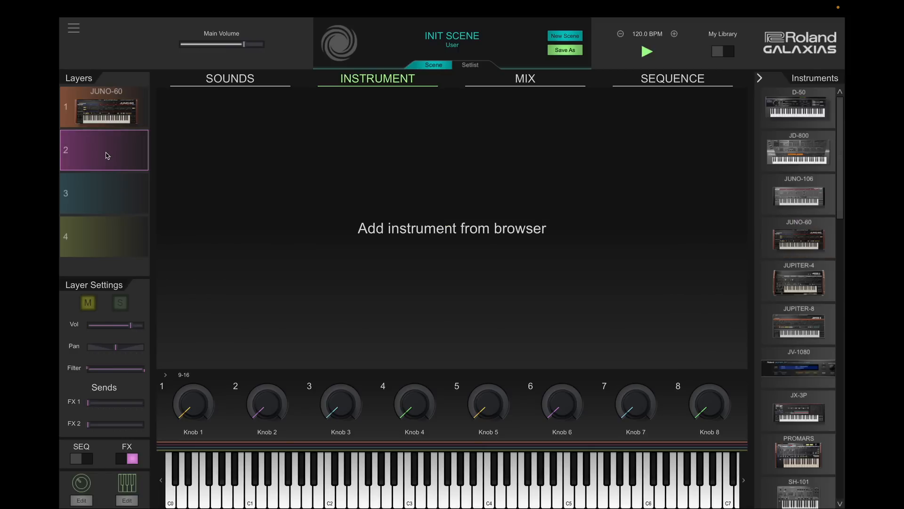
left_click(788, 185)
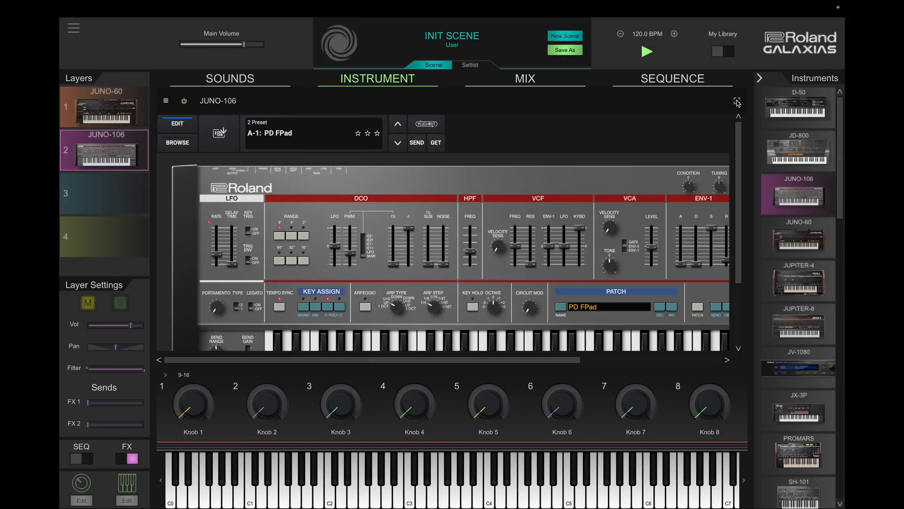
Step: Shrink layer 2's JUNO-106 panel to 56% zoom in the full-window view, and return to the normal view
left_click(737, 101)
left_click_drag(829, 430, 713, 370)
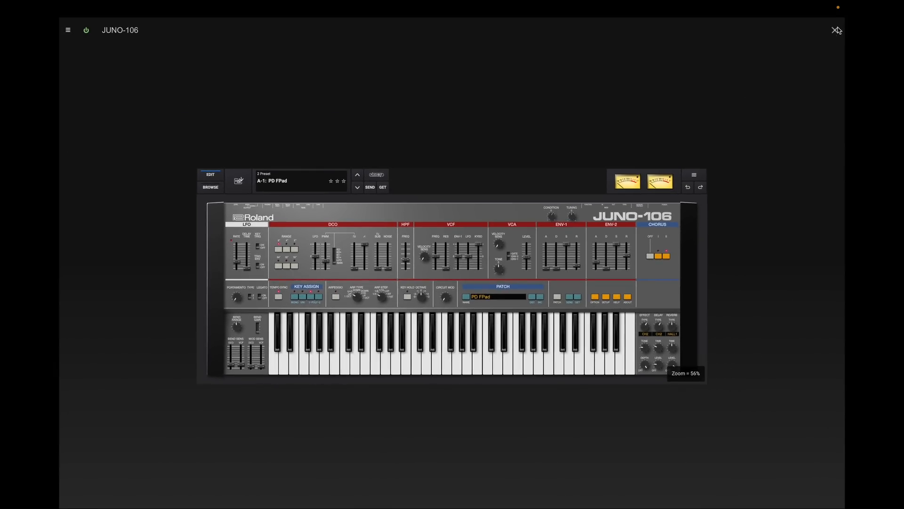
left_click(836, 30)
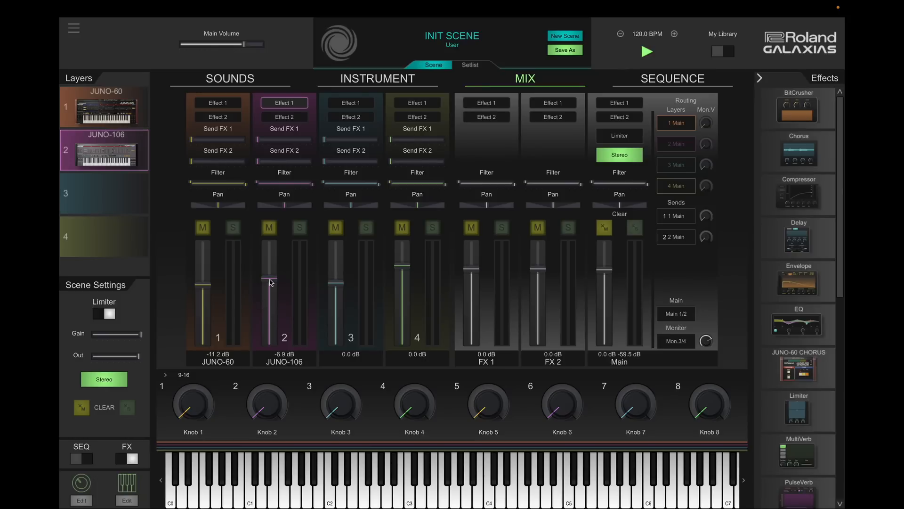
Step: Raise the mixer levels to about -1.5 dB for layer 2 and about -0.8 dB for layer 1
left_click_drag(270, 282, 269, 274)
left_click_drag(210, 288, 210, 272)
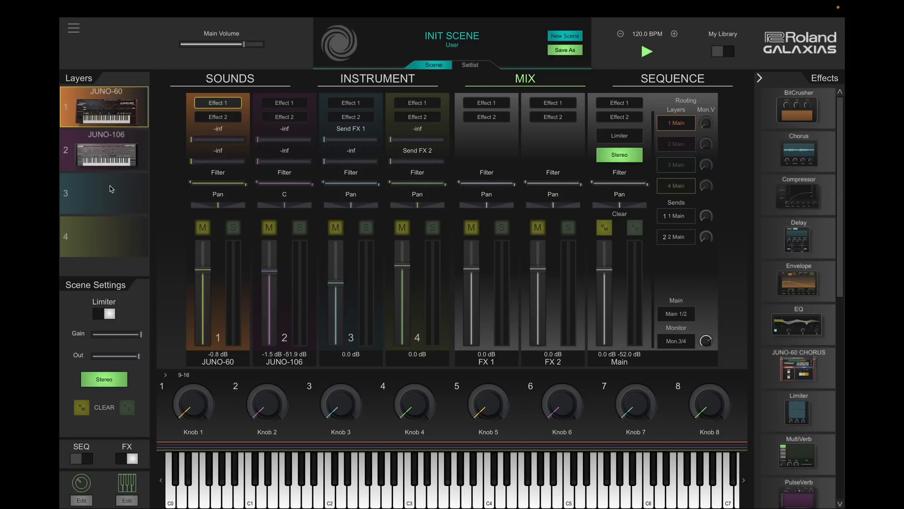
Step: Add a BitCrusher to layer 2's first effect slot, look through its presets, and adjust its Rate
left_click(224, 108)
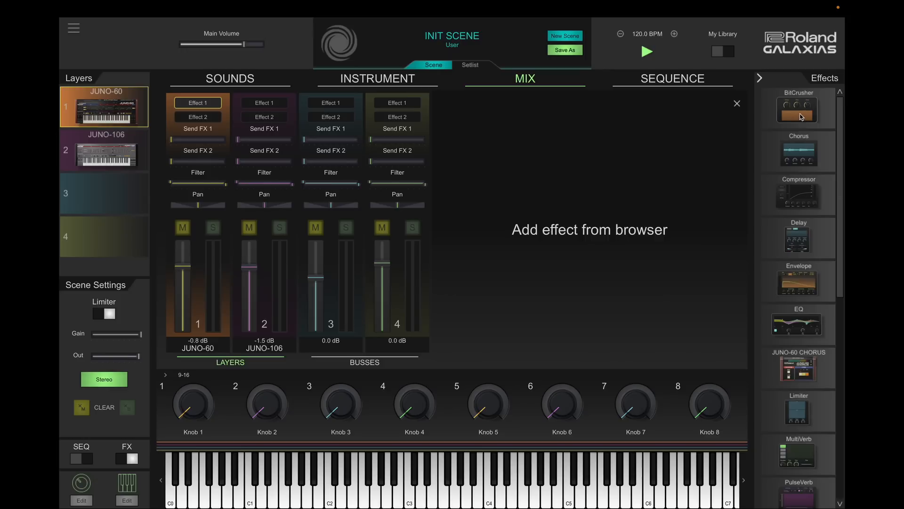
left_click(264, 103)
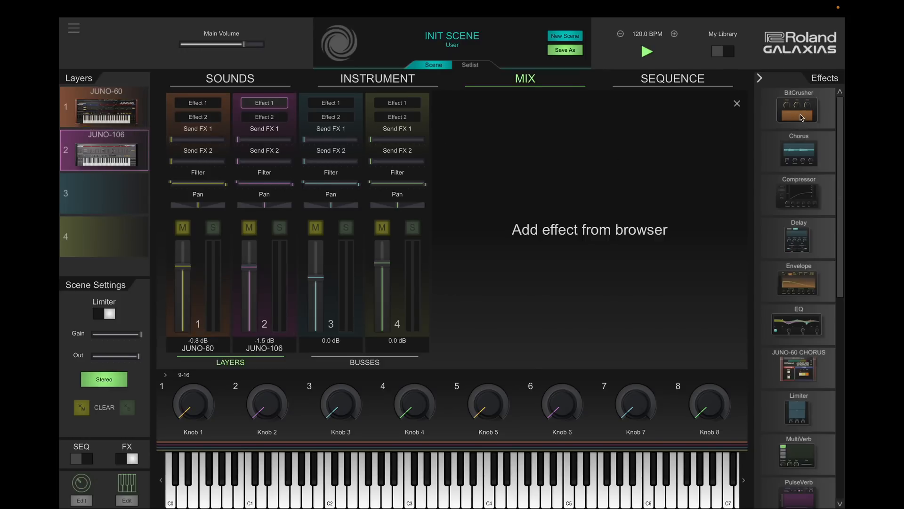
double_click(771, 113)
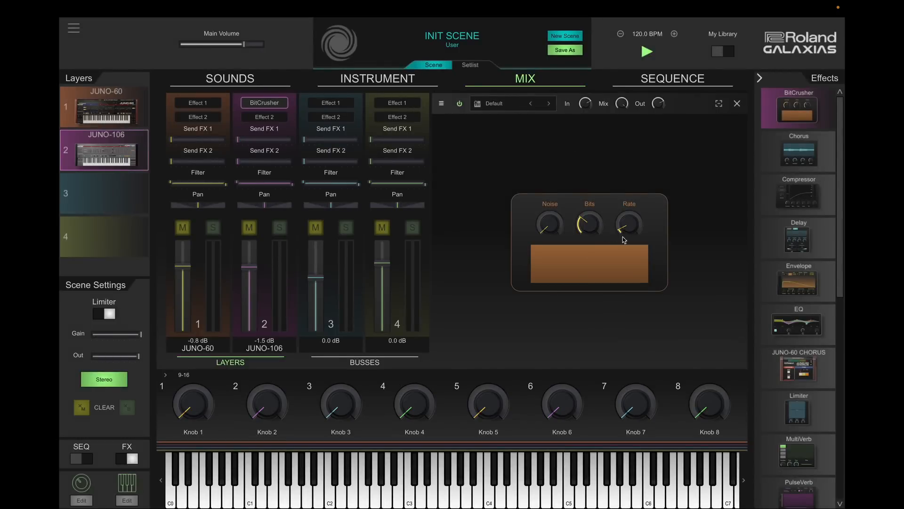
left_click(521, 105)
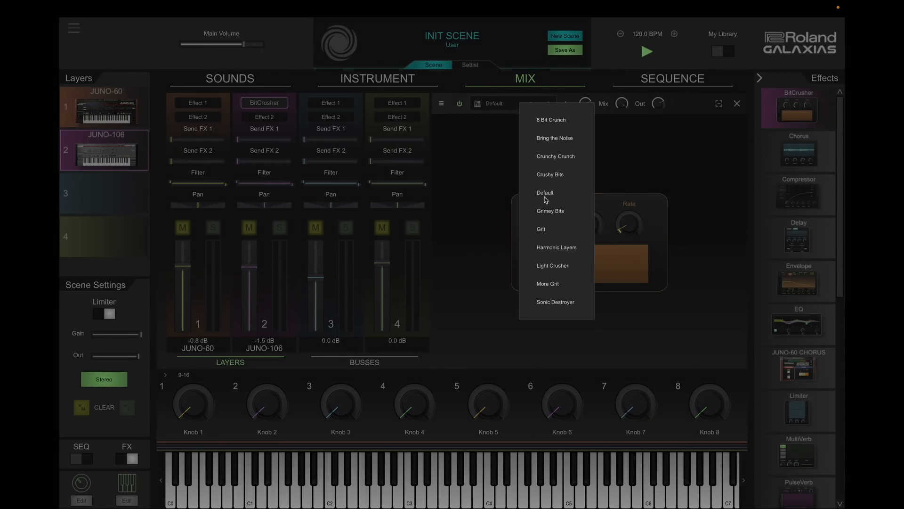
left_click(636, 157)
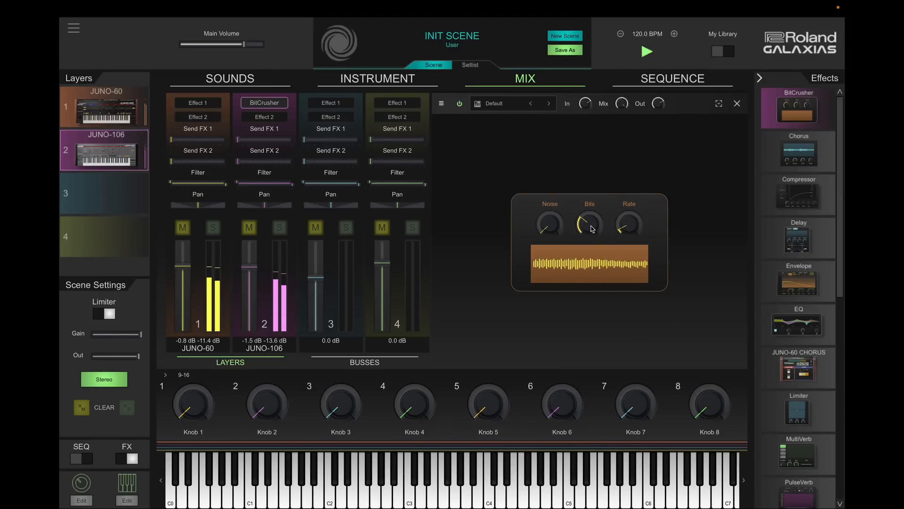
mouse_move(629, 225)
left_mouse_down()
mouse_move(627, 184)
mouse_move(625, 225)
left_mouse_up()
Step: Add an EQ to layer 2's second effect slot and cut its High Mid band at about 4 kHz
left_click(270, 117)
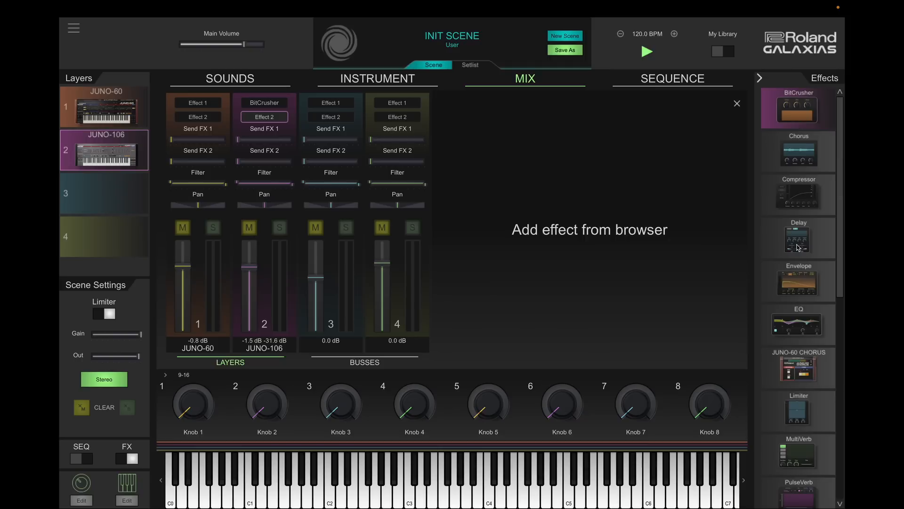
left_click(806, 328)
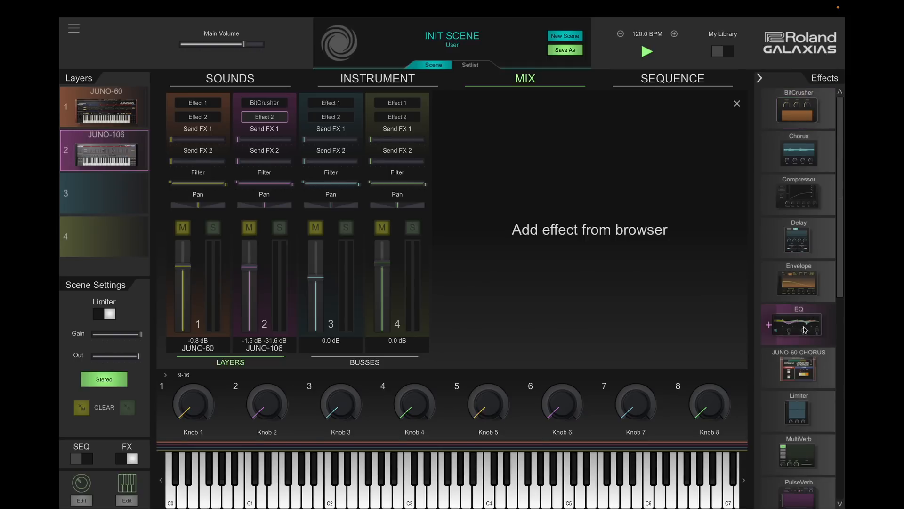
left_click_drag(770, 327, 557, 211)
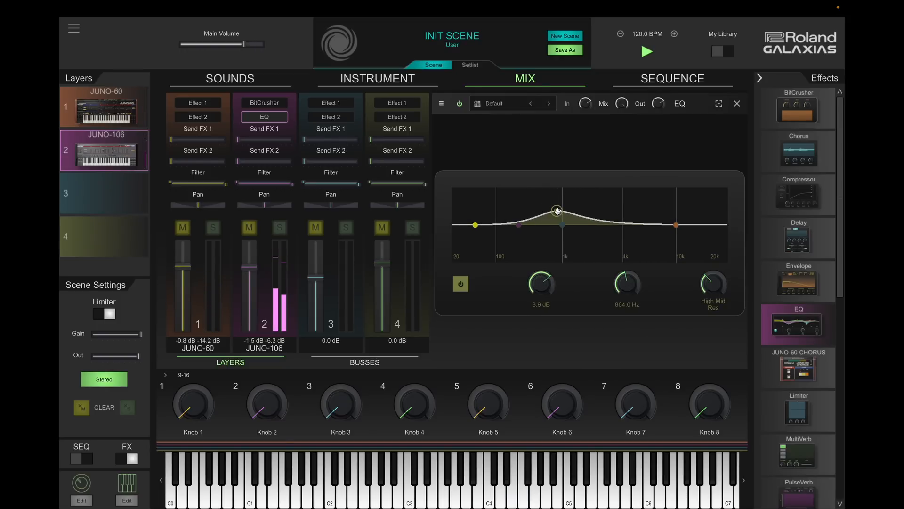
left_click_drag(556, 211, 622, 239)
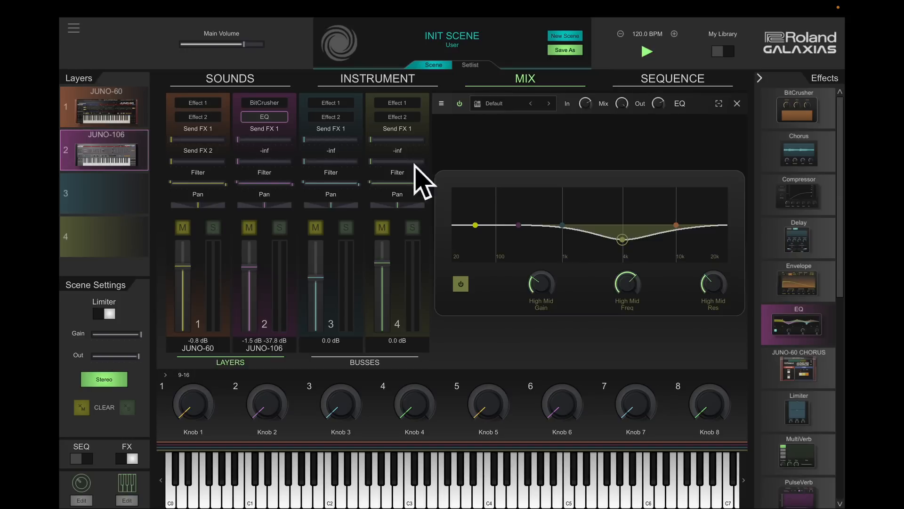
left_click(737, 104)
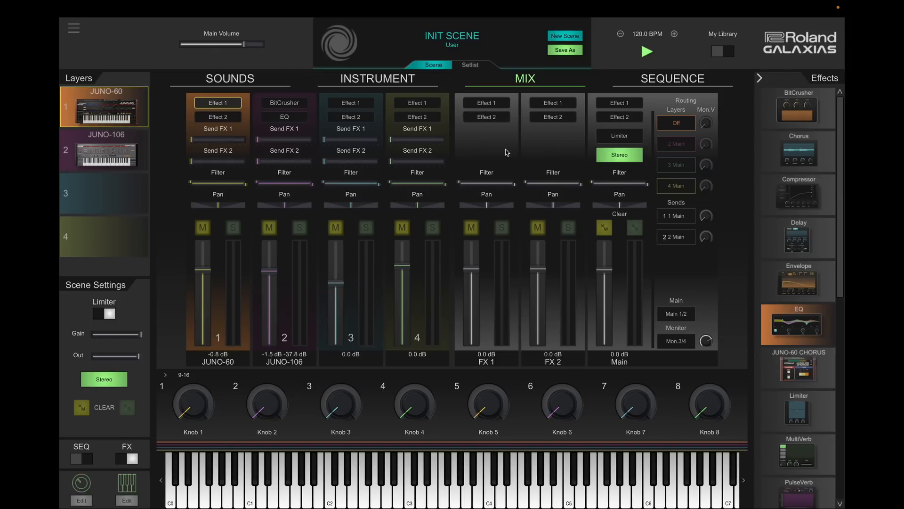
Step: Add a Delay to the FX 1 bus's first effect slot and raise its linked Feedback
left_click(498, 106)
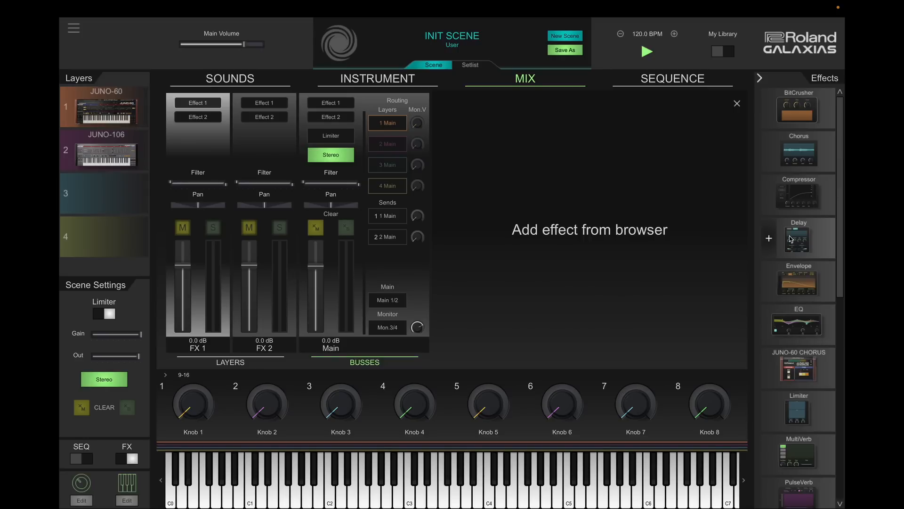
left_click(768, 236)
mouse_move(633, 286)
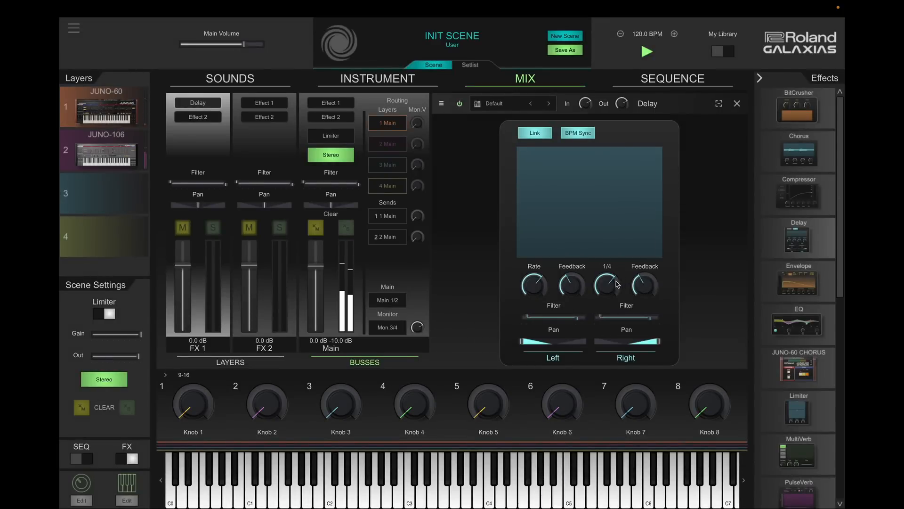
left_click_drag(638, 270, 641, 283)
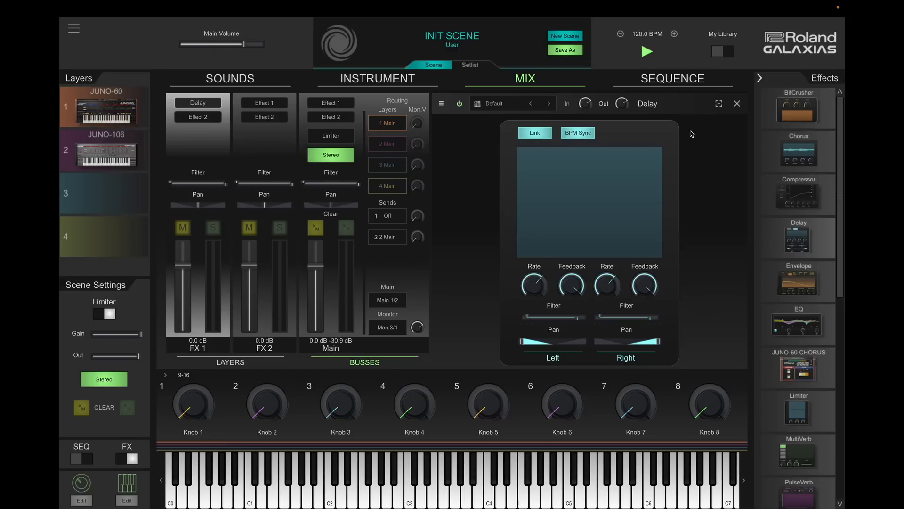
left_click(737, 103)
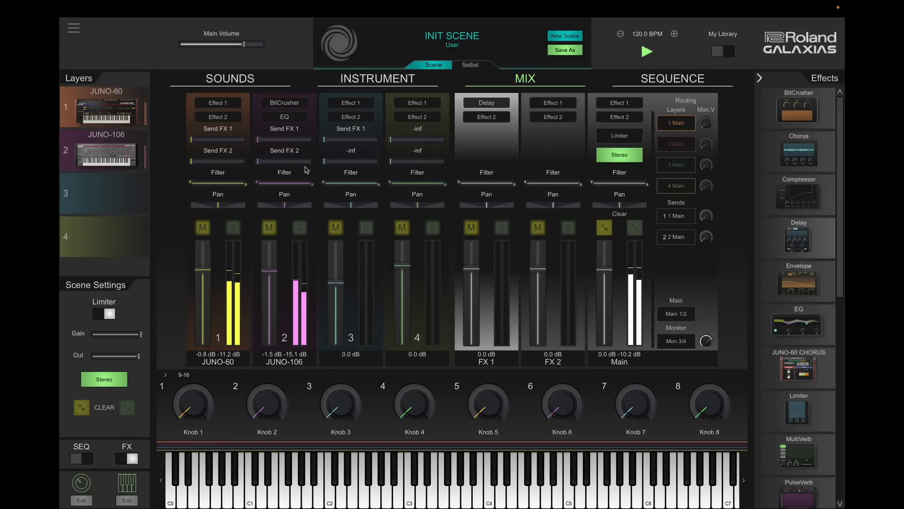
Step: Turn layer 2's Send FX 1 fully up, and briefly solo the FX 1 bus to hear the delay alone
left_click_drag(260, 140, 307, 143)
left_click(502, 228)
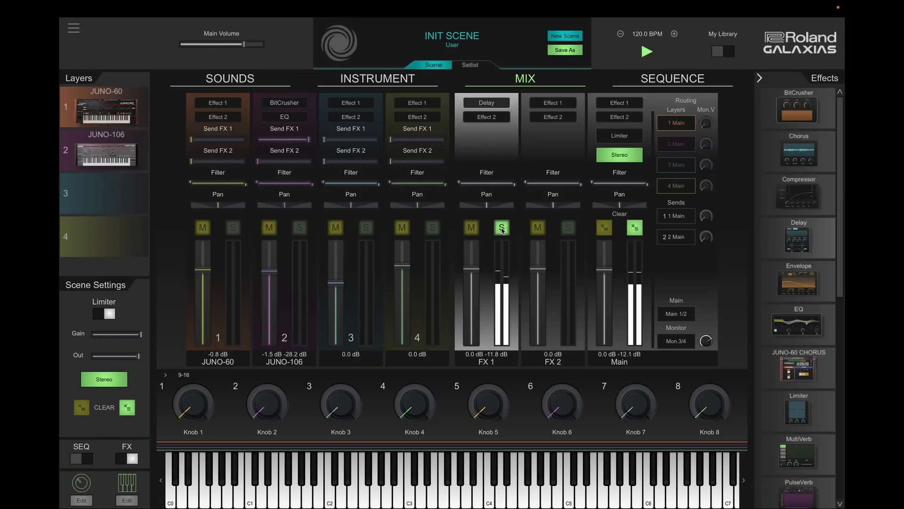
left_click(501, 229)
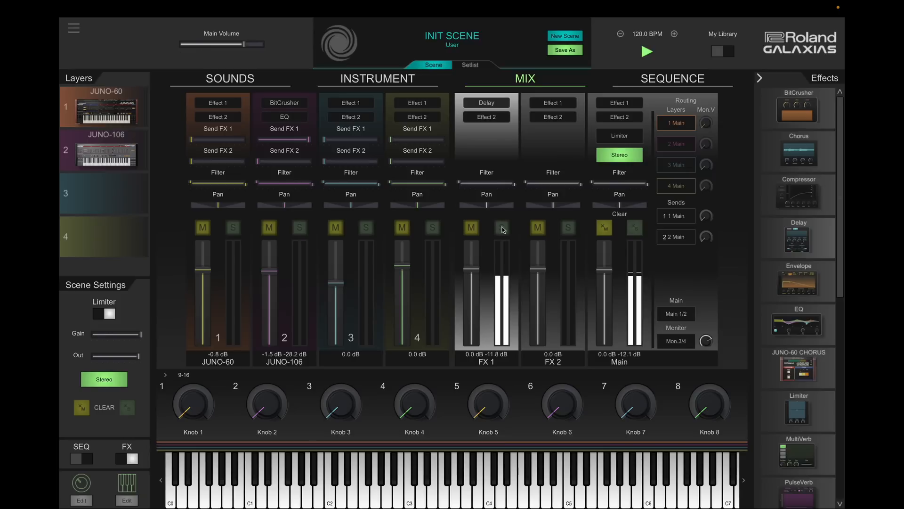
Step: Lower the Feedback of the Delay on the FX 1 bus and close the effect editor
left_click(487, 103)
left_click_drag(572, 285, 576, 320)
left_click(737, 103)
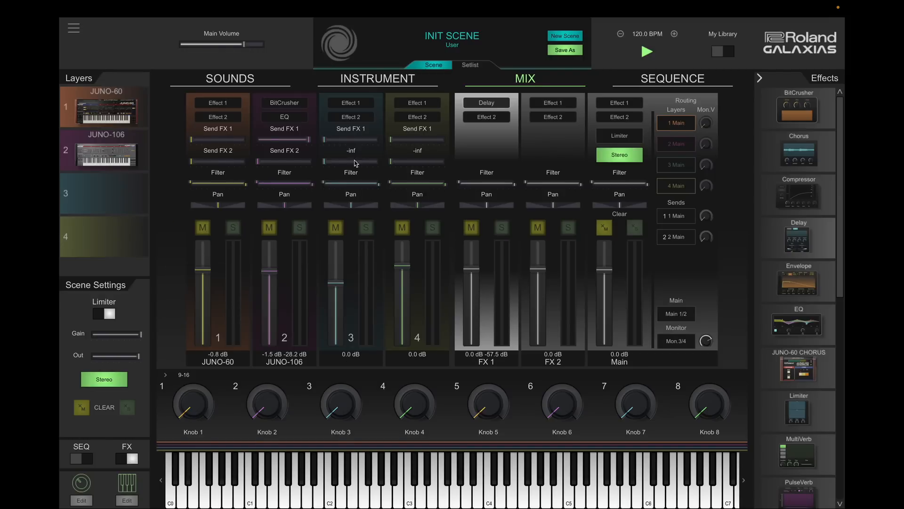
Step: Try narrowing layer 3's filter range in the mixer, and reset the filter to its full range
left_click_drag(378, 183, 343, 183)
double_click(363, 184)
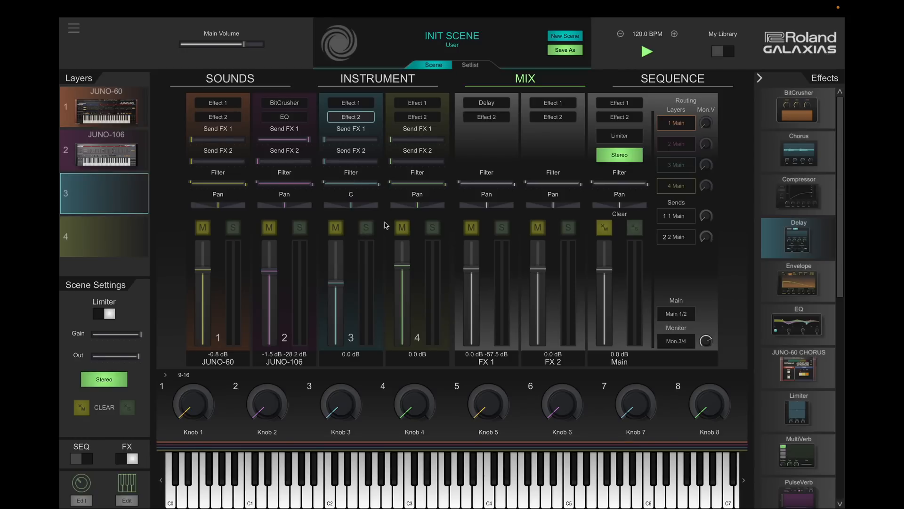
Step: Solo layer 2, mute it, and solo layer 1 in the mixer
left_click(302, 229)
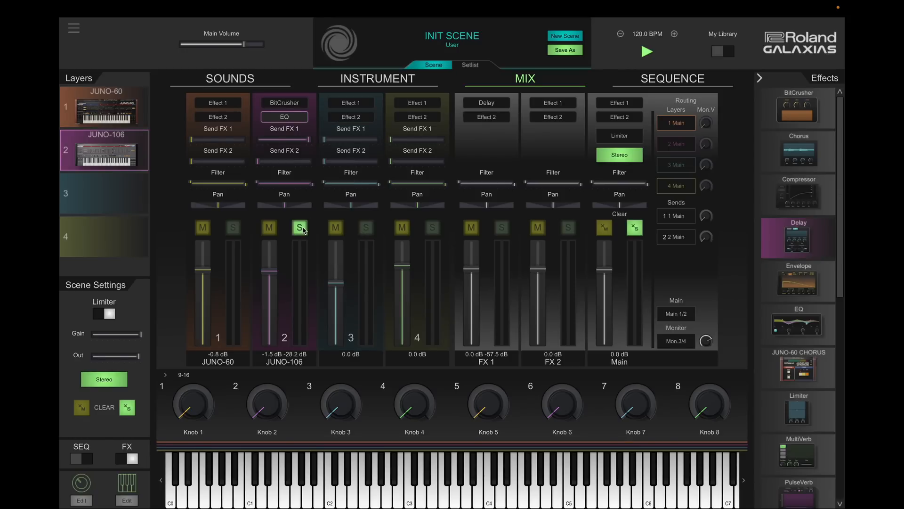
left_click(269, 228)
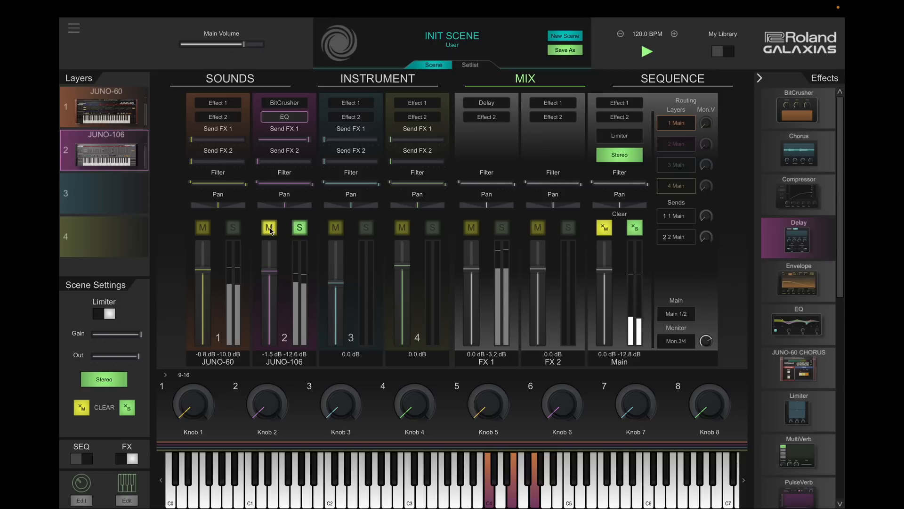
left_click(233, 228)
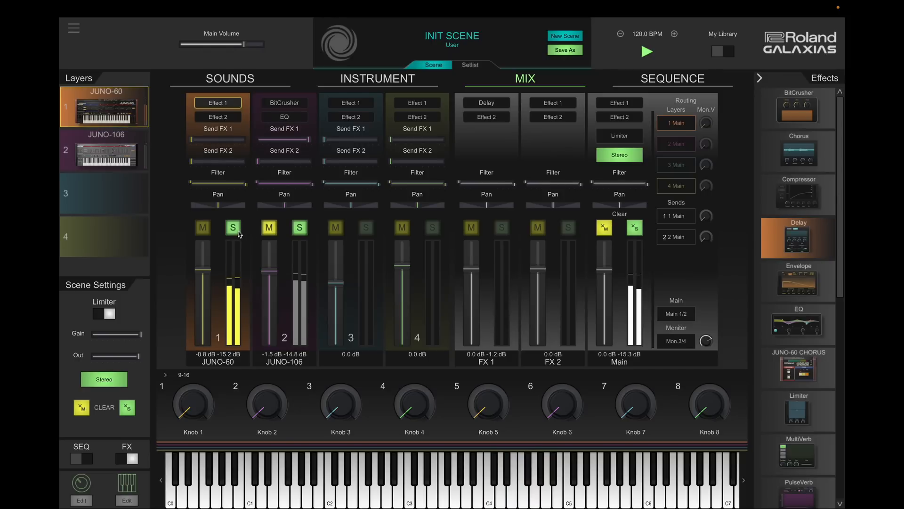
Step: Turn off solo on layers 1 and 2 in the mixer
left_click(238, 233)
left_click(301, 228)
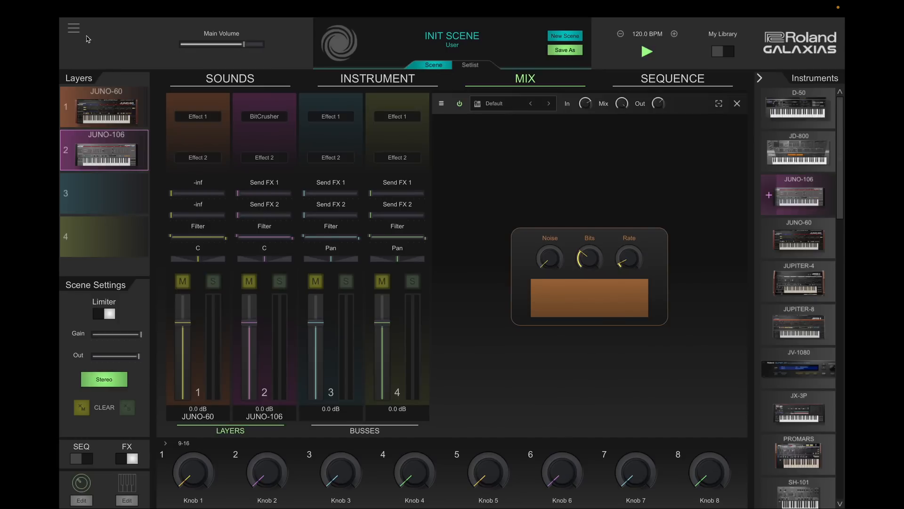
Step: Enable audio output channels 3, 4, 5 and 6 in the audio settings and apply the change
left_click(74, 29)
left_click(106, 66)
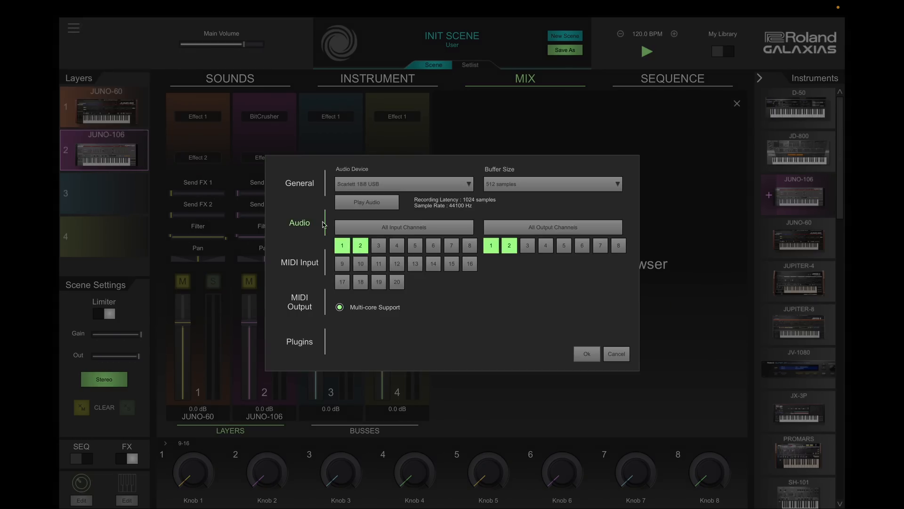
left_click(527, 246)
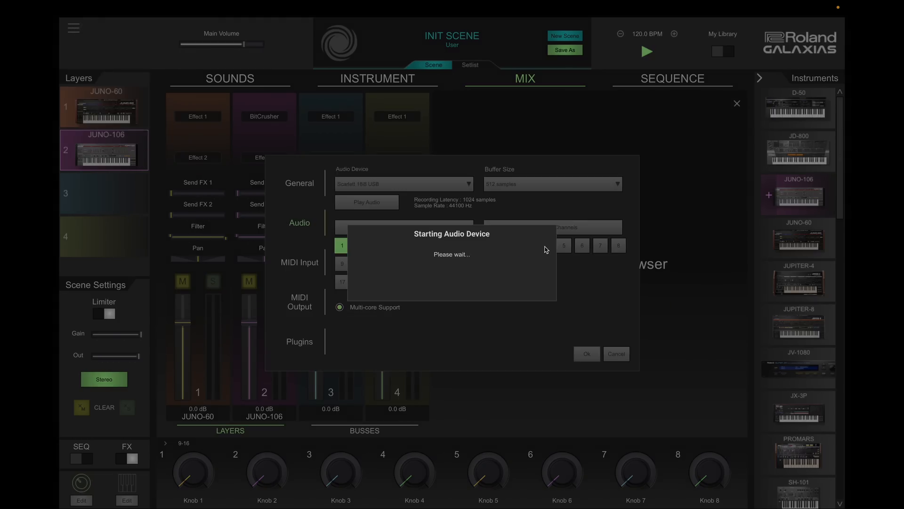
left_click(547, 247)
left_click(564, 247)
left_click(582, 248)
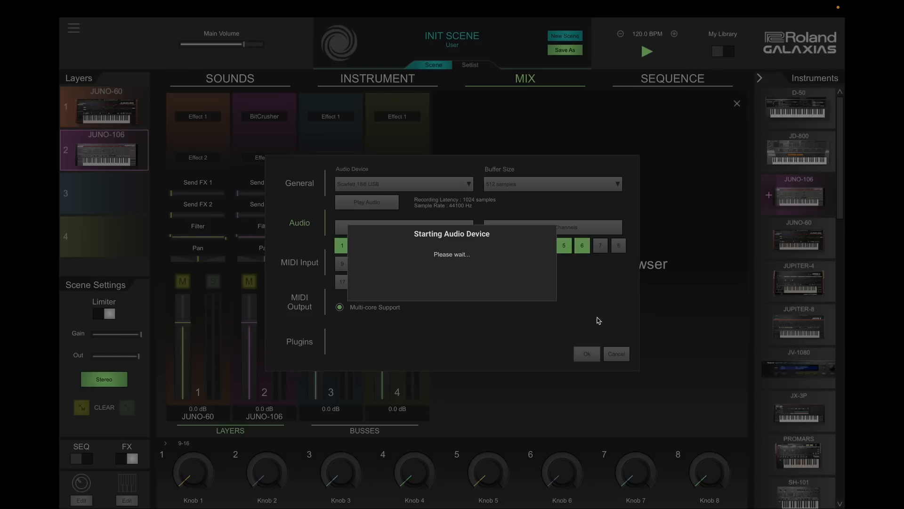
left_click(591, 354)
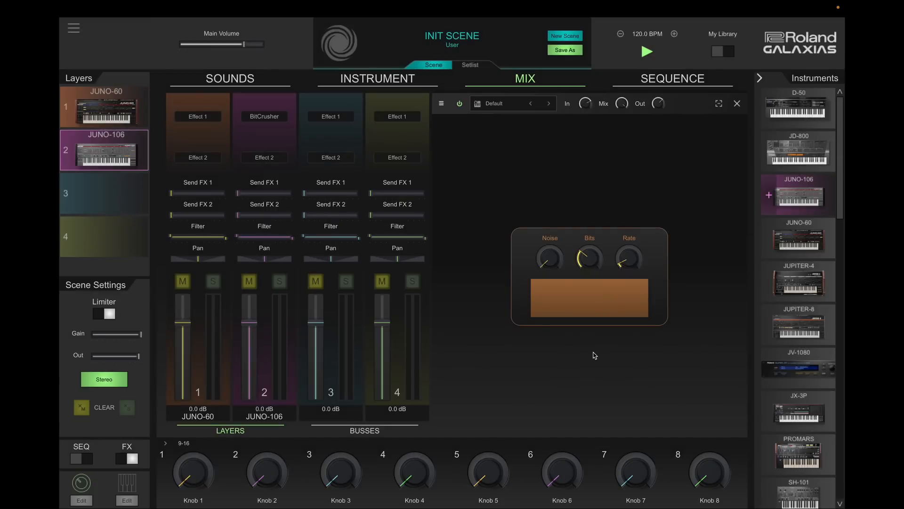
Step: Route the output of send 1 to mono Channel 5
left_click(676, 216)
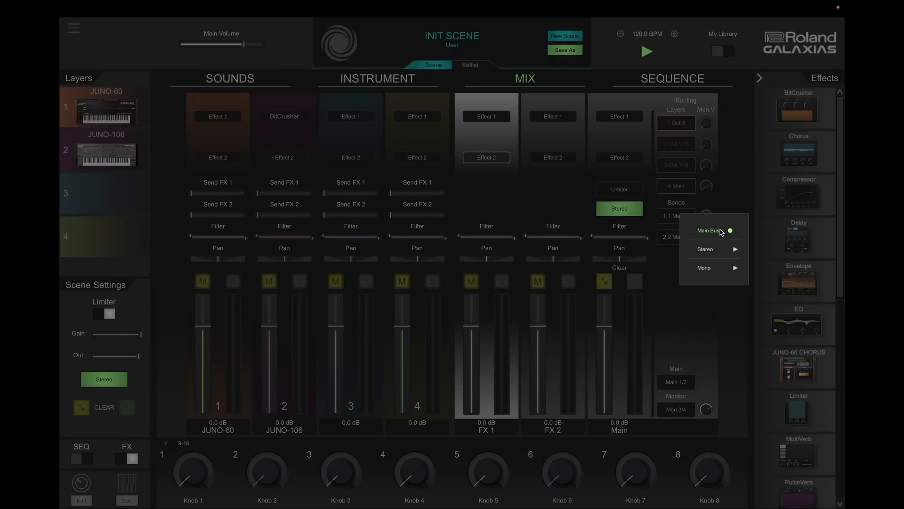
mouse_move(722, 267)
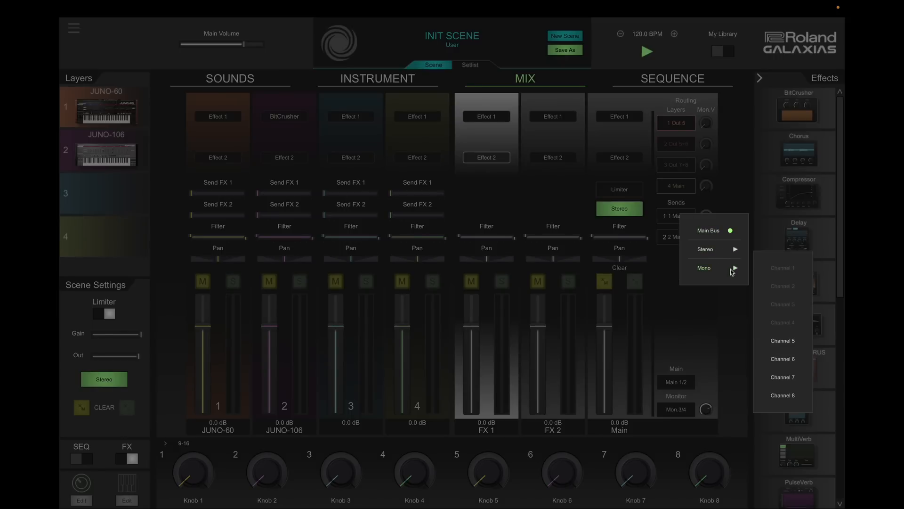
left_click(795, 339)
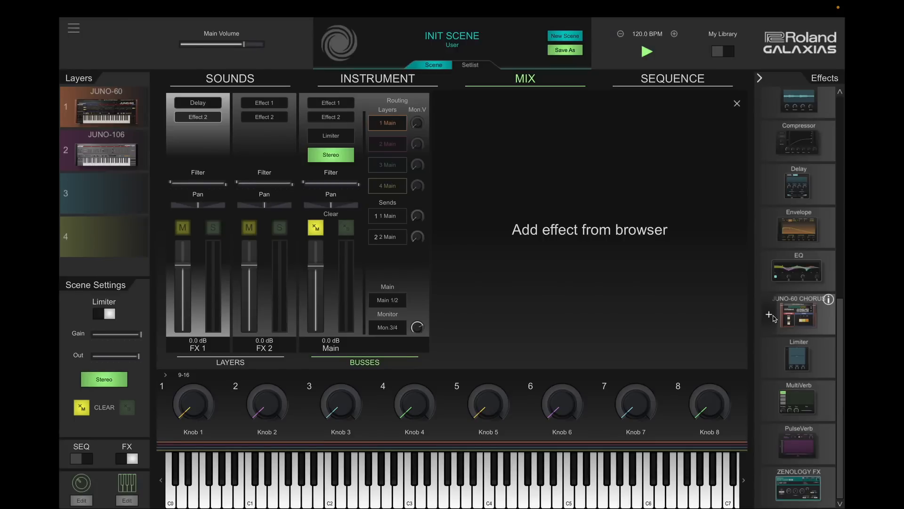
Step: Add ZENOLOGY FX as the second effect on the FX 1 bus, browse its Phaser types, and open the effect's options
left_click(773, 317)
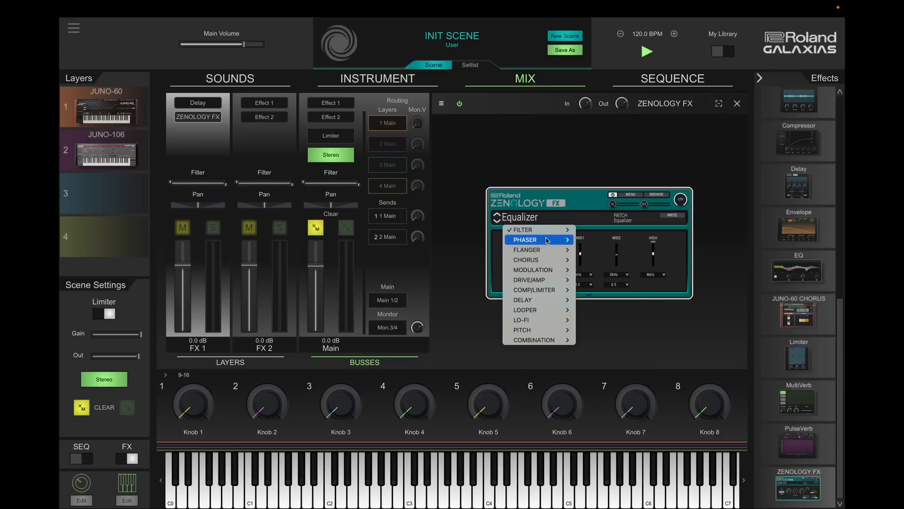
mouse_move(552, 241)
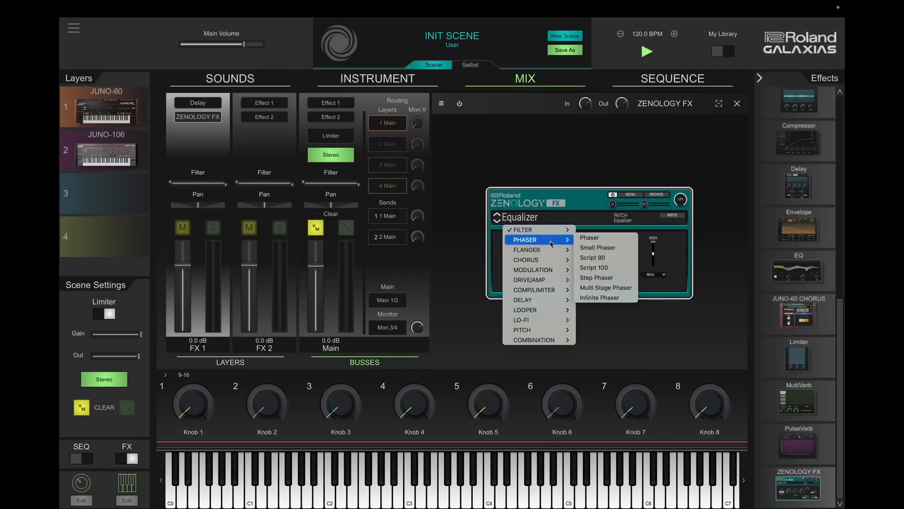
left_click(547, 99)
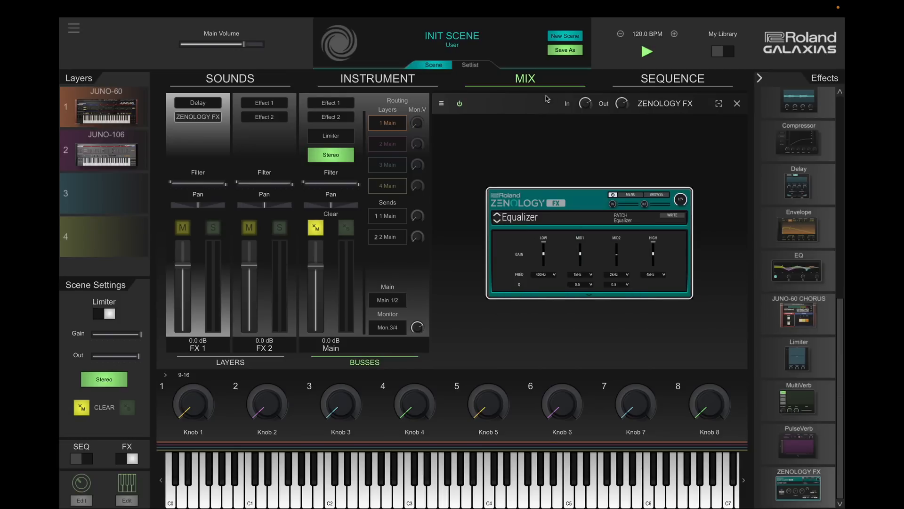
left_click(442, 104)
left_click(467, 125)
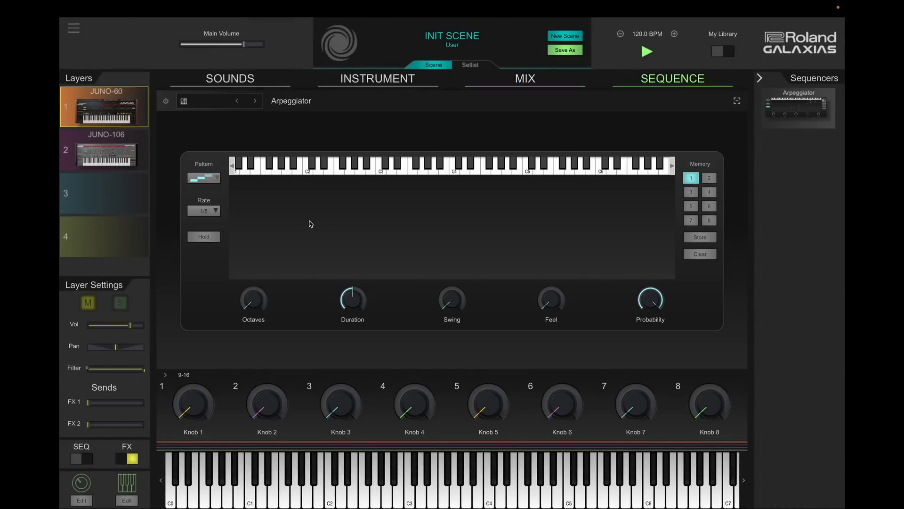
Step: Examine the preset, pattern and rate choices of layer 1's Arpeggiator
left_click(225, 103)
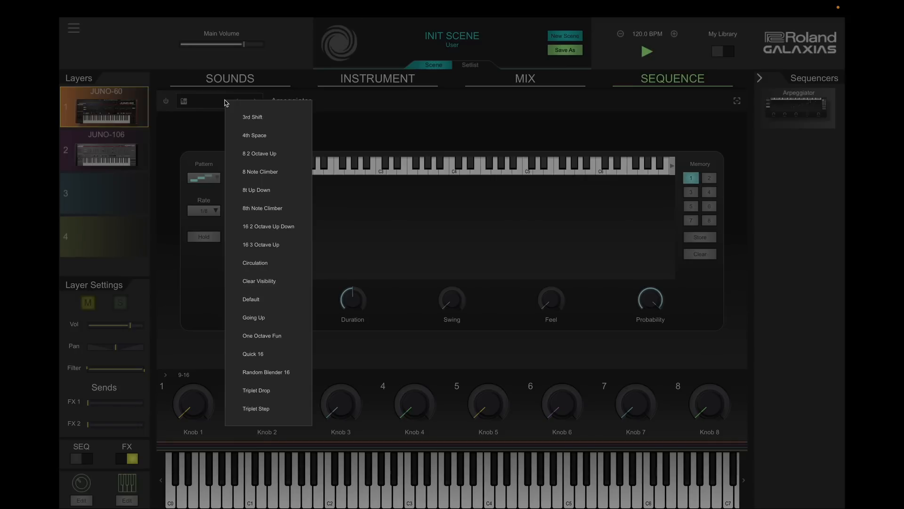
left_click(367, 137)
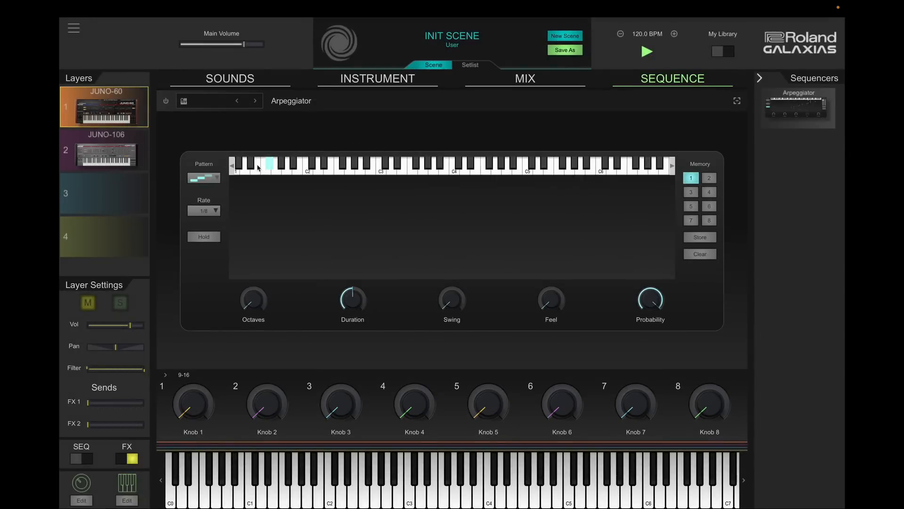
left_click(218, 179)
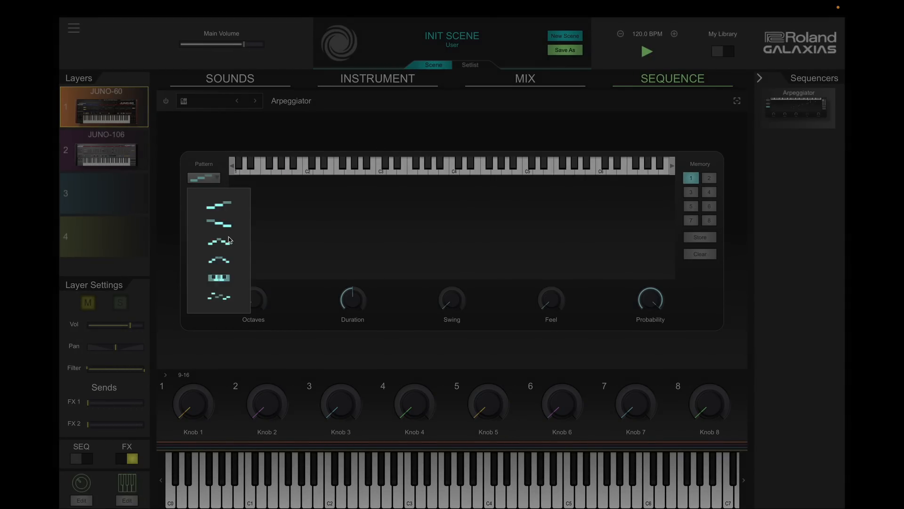
left_click(298, 258)
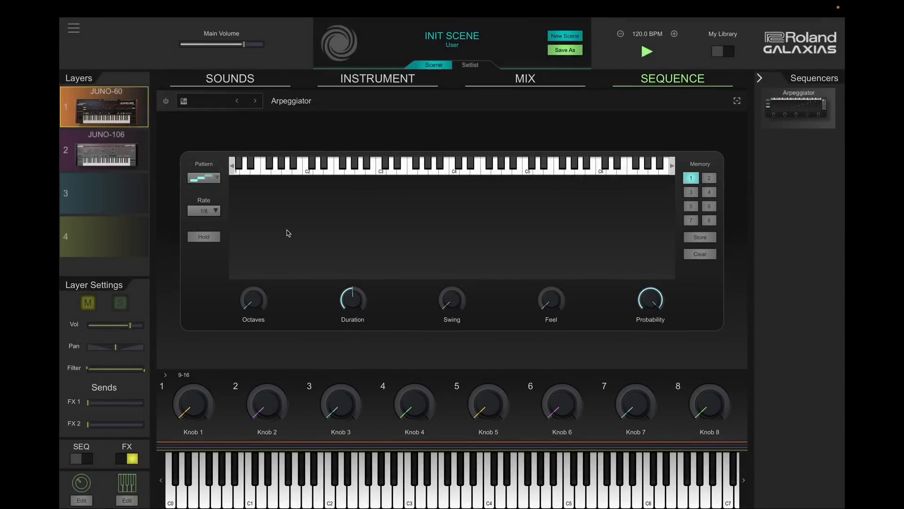
left_click(219, 217)
left_click(322, 230)
Step: Replace the JUNO-60 on layer 1 with the SH-101
left_click(385, 78)
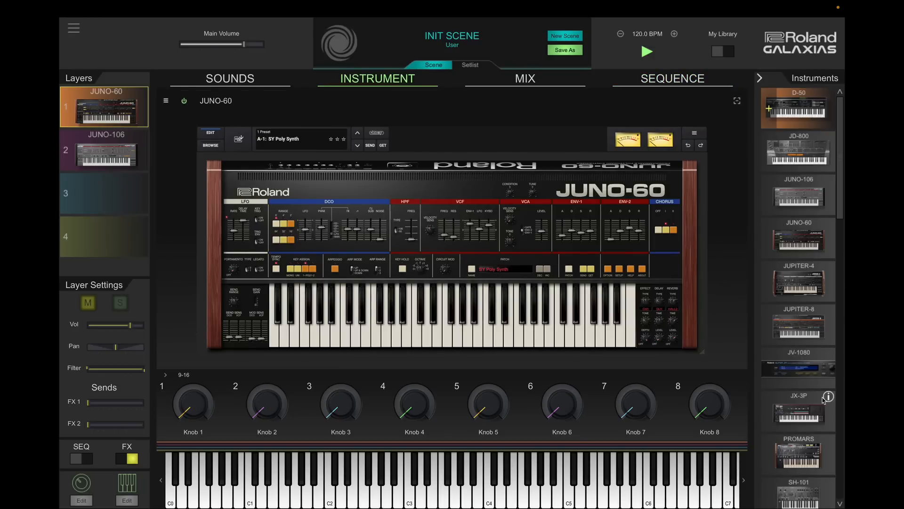
mouse_move(796, 497)
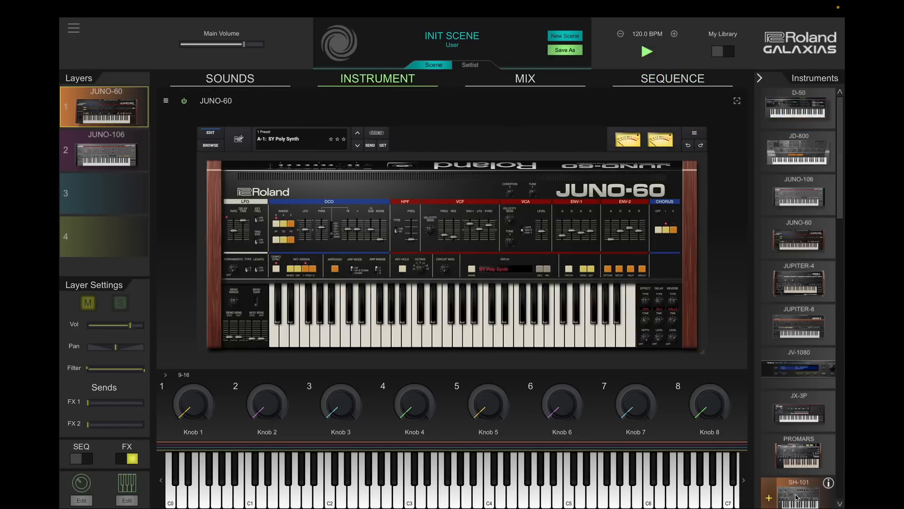
left_click(769, 498)
Step: Remove the JUNO-106 instrument from layer 2
left_click(111, 156)
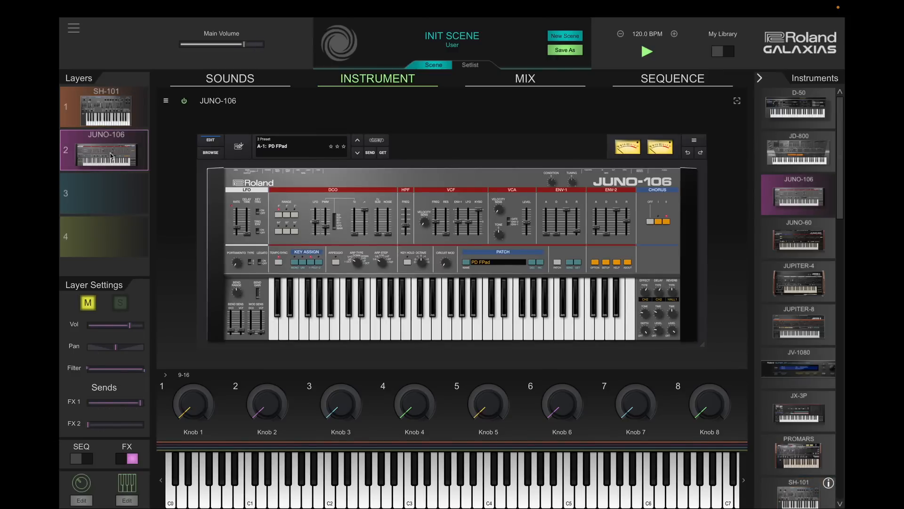
right_click(112, 156)
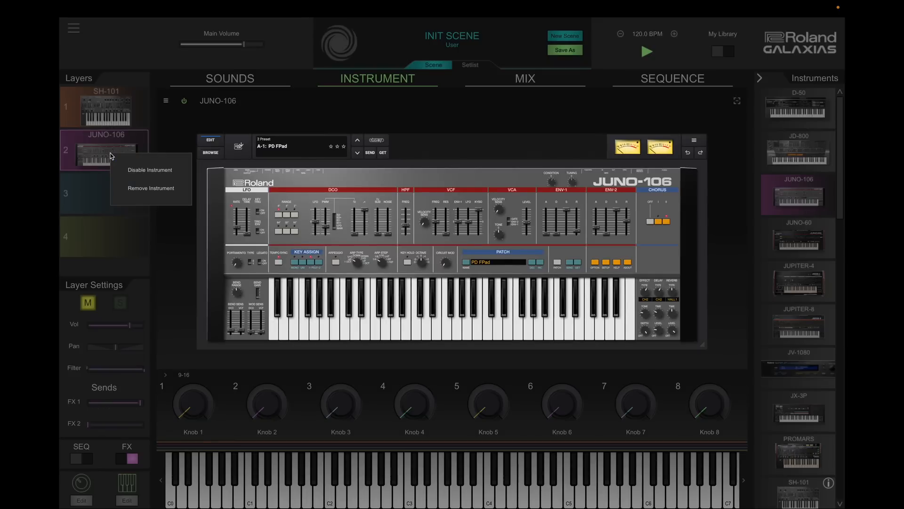
left_click(151, 189)
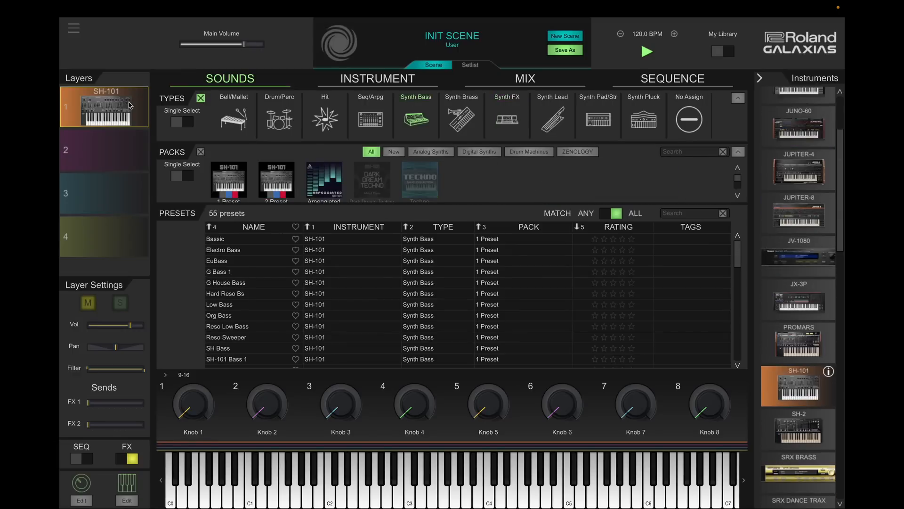
Step: Load the Electro Bass synth bass preset on layer 1 and show the SH-101's instrument view
left_click(426, 254)
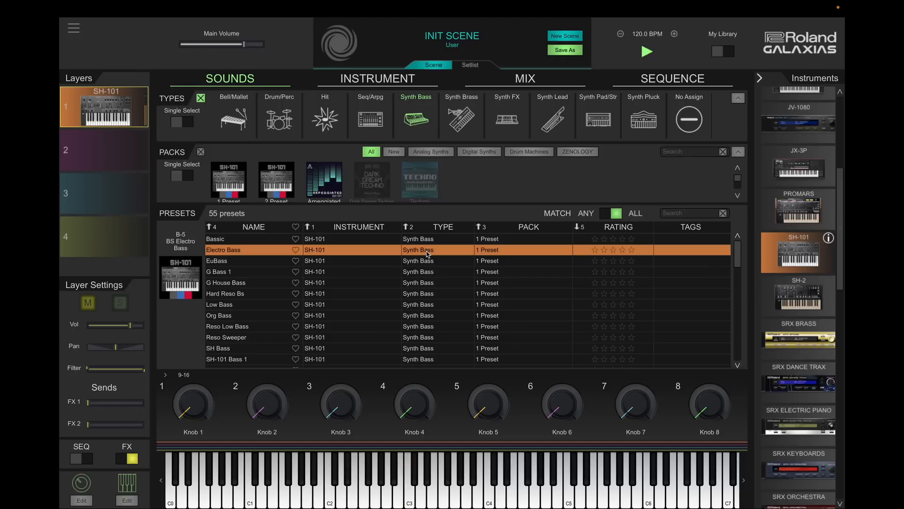
left_click(382, 79)
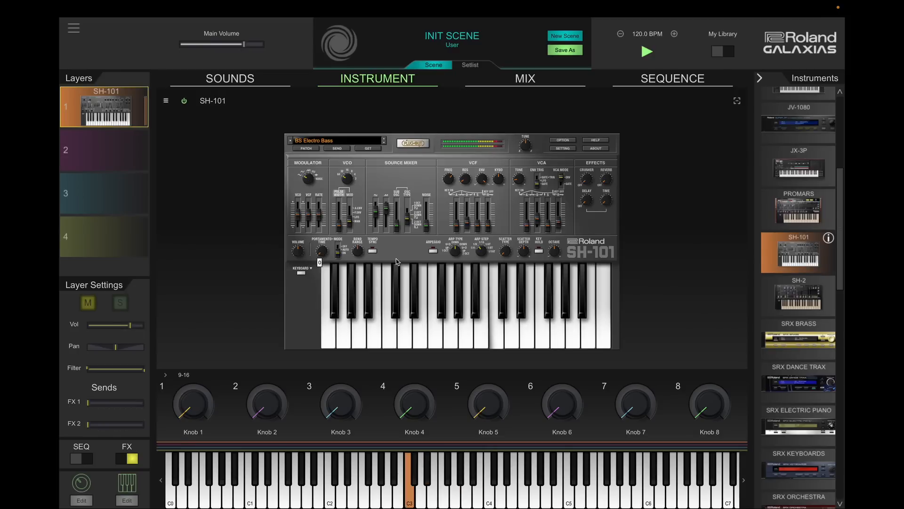
Step: Turn on layer 1's Arpeggiator and set its rate to 1/8t
left_click(682, 85)
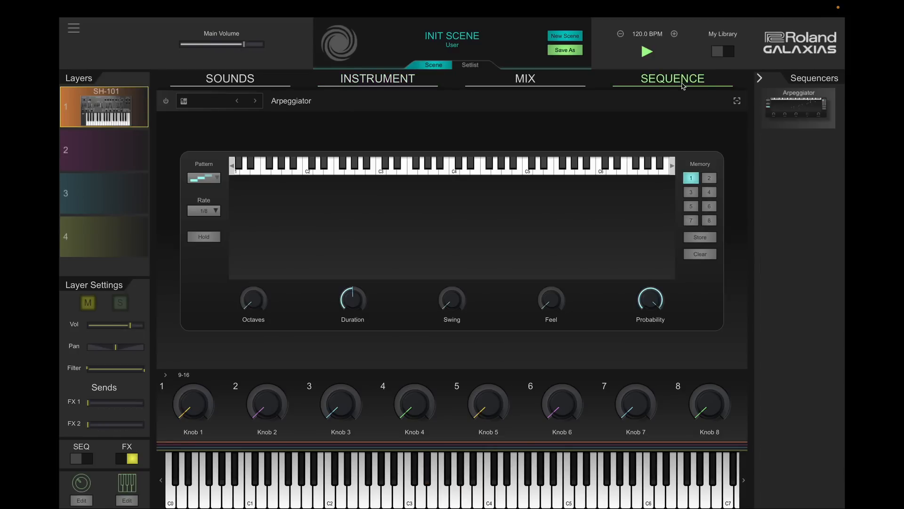
left_click(165, 102)
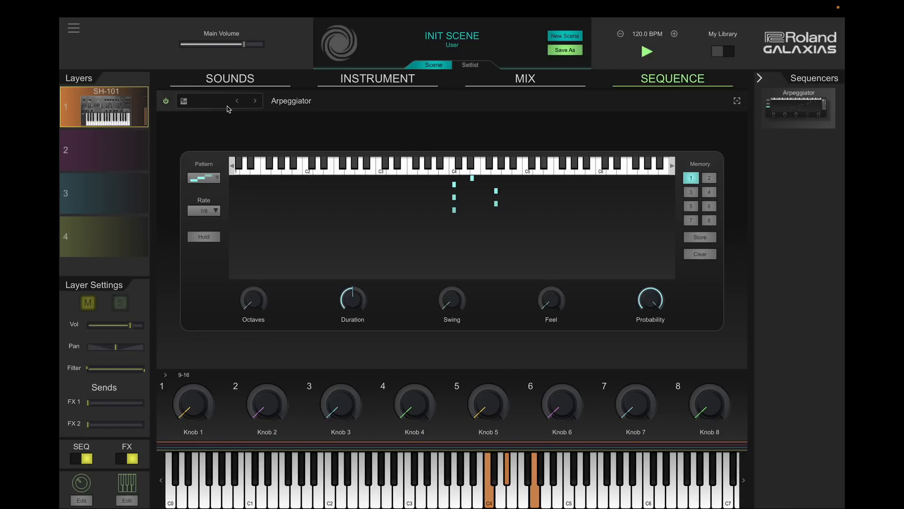
left_click(204, 210)
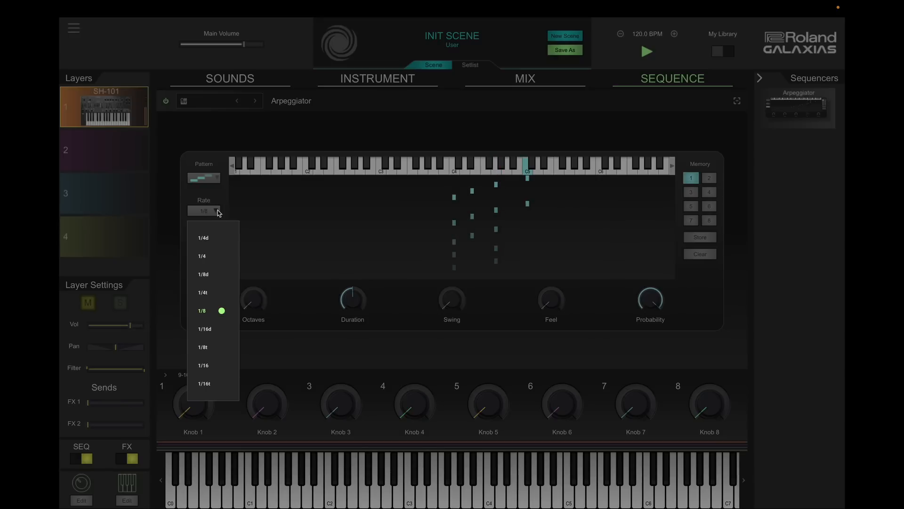
left_click(211, 347)
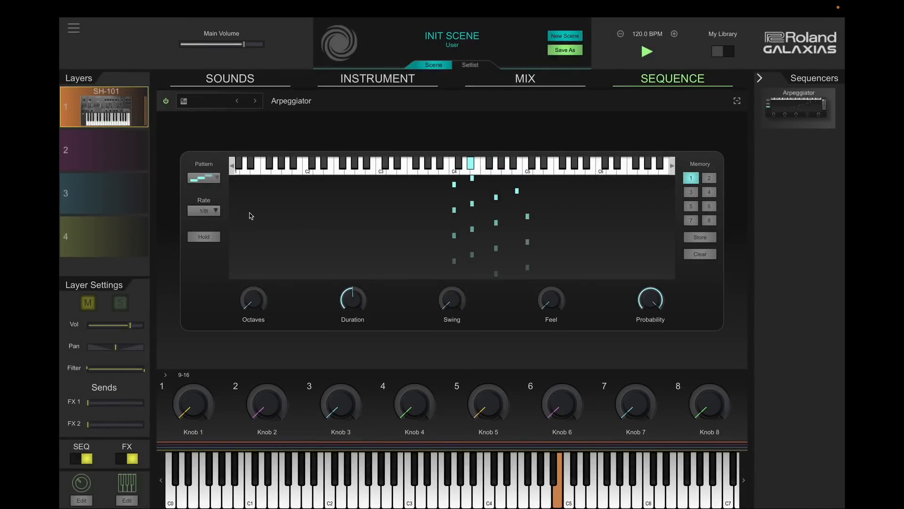
Step: Try the 4th Space arpeggiator preset on layer 1, and switch to 8t Up Down
left_click(250, 100)
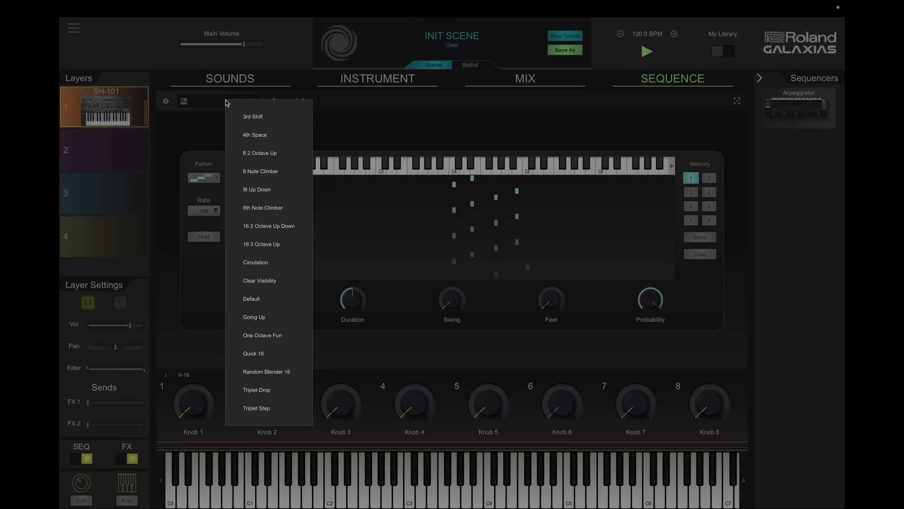
left_click(257, 137)
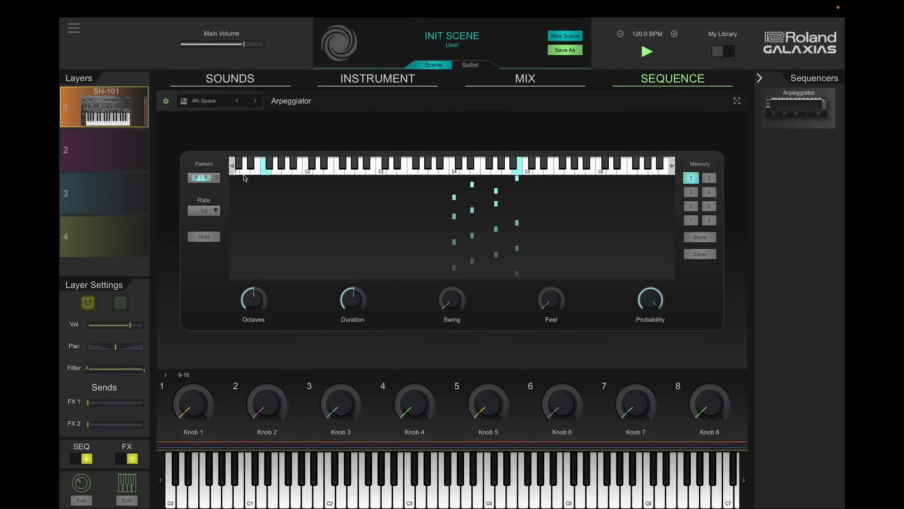
left_click(255, 101)
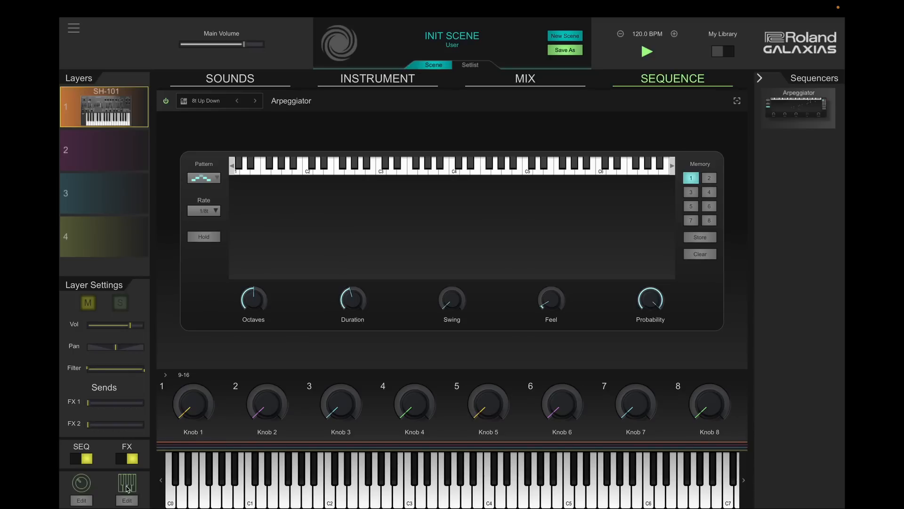
Step: Limit layer 1's key range to G2 through G3 by learning the low and high notes
left_click(127, 500)
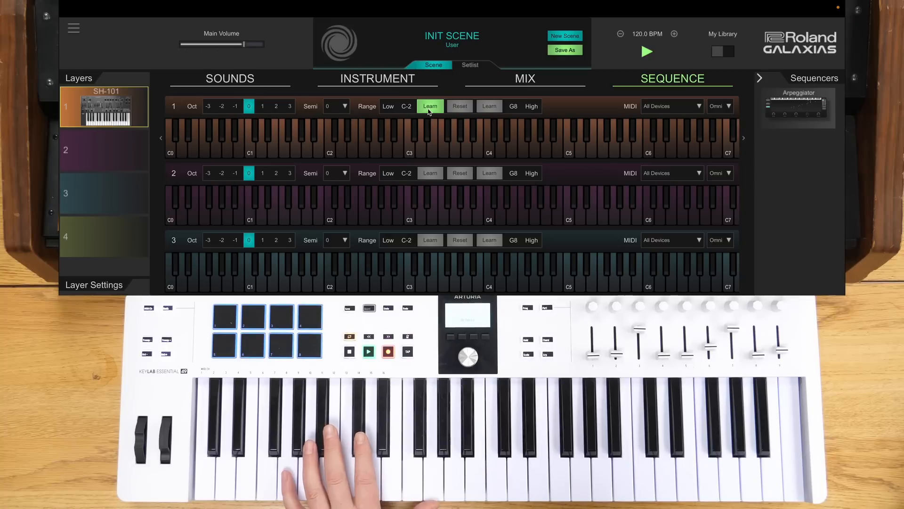
left_click(490, 108)
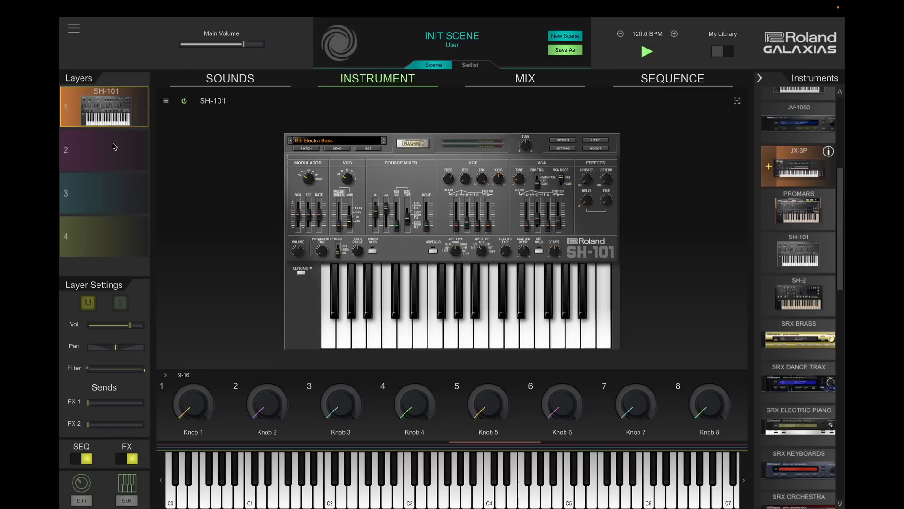
Step: Load the JX-3P into layer 2
left_click(116, 147)
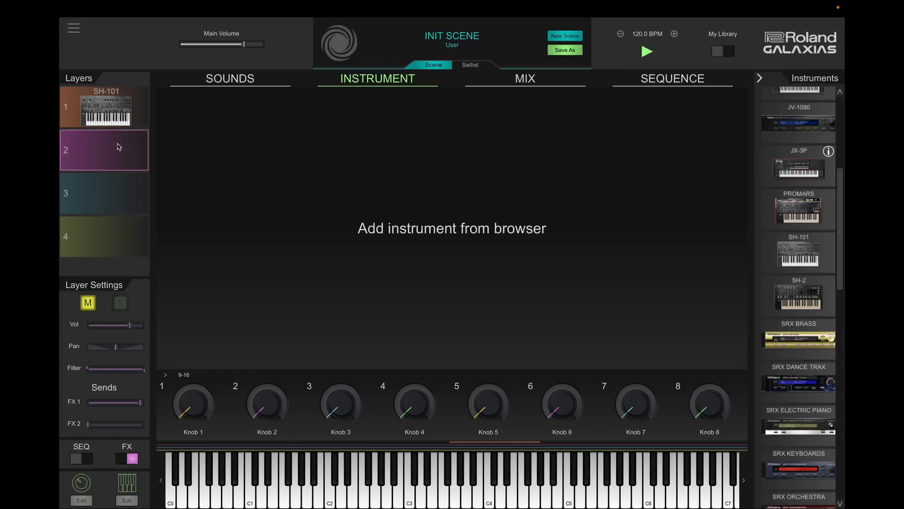
double_click(773, 170)
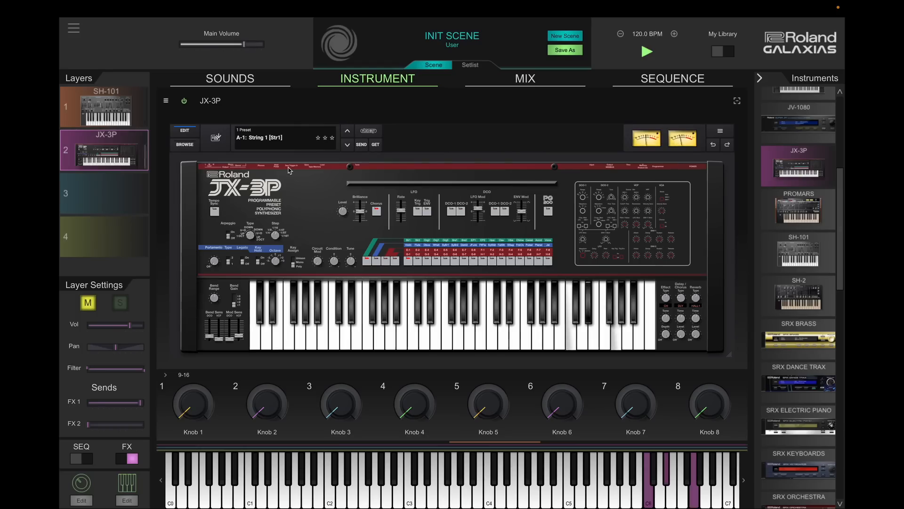
Step: Set layer 2's octave shift to -1 in the keyboard range settings
left_click(133, 501)
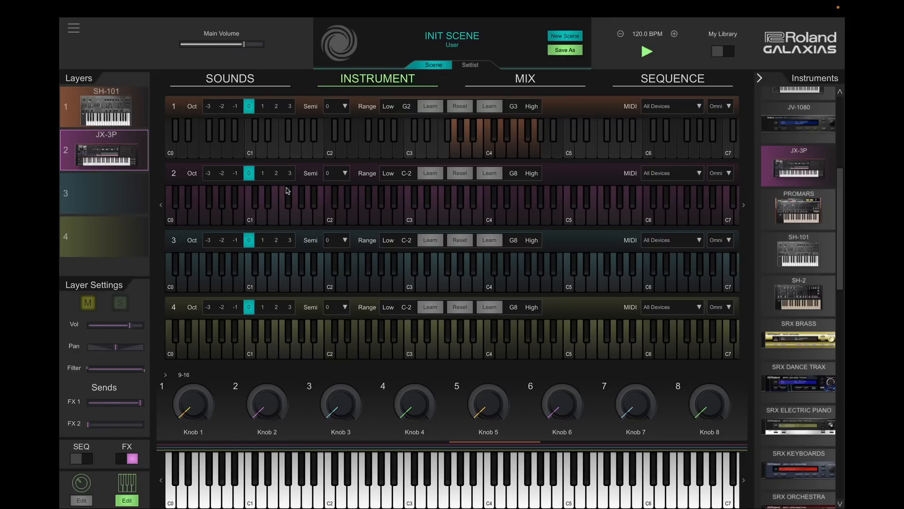
left_click(235, 174)
Step: Remove the BitCrusher effect from layer 2's mixer channel
left_click(526, 88)
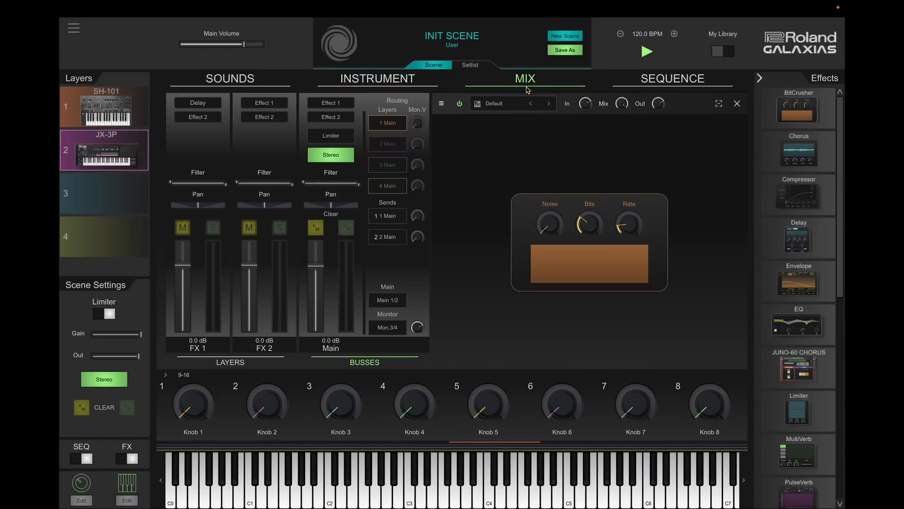
left_click(237, 363)
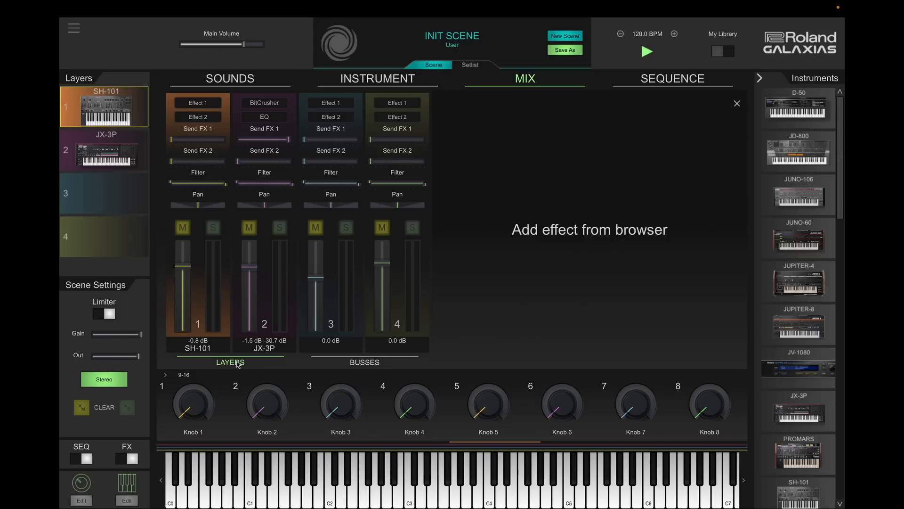
left_click(263, 103)
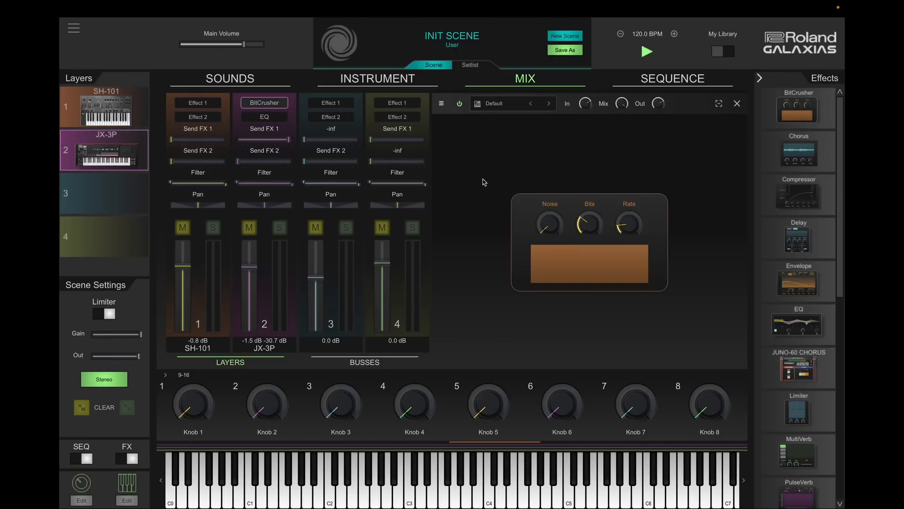
left_click(443, 104)
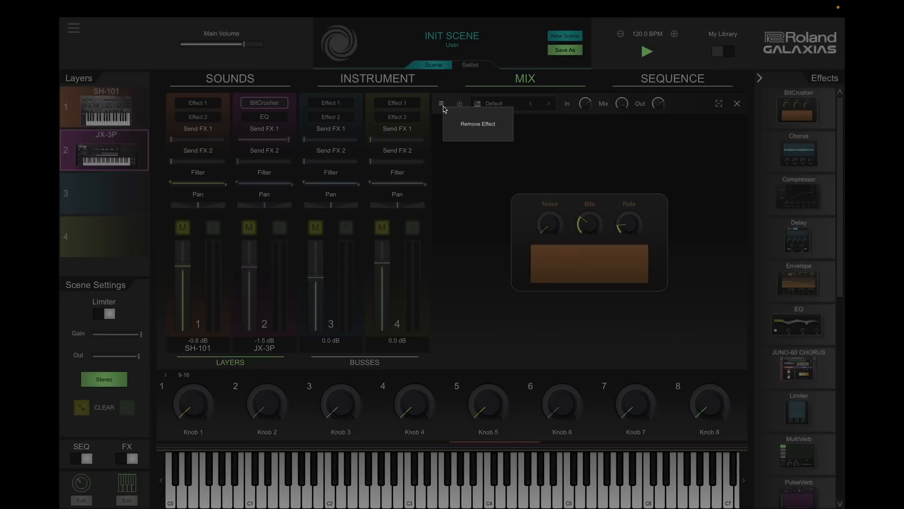
left_click(467, 123)
Step: Limit layer 2's key range to start at C4 by learning the low note
left_click(126, 500)
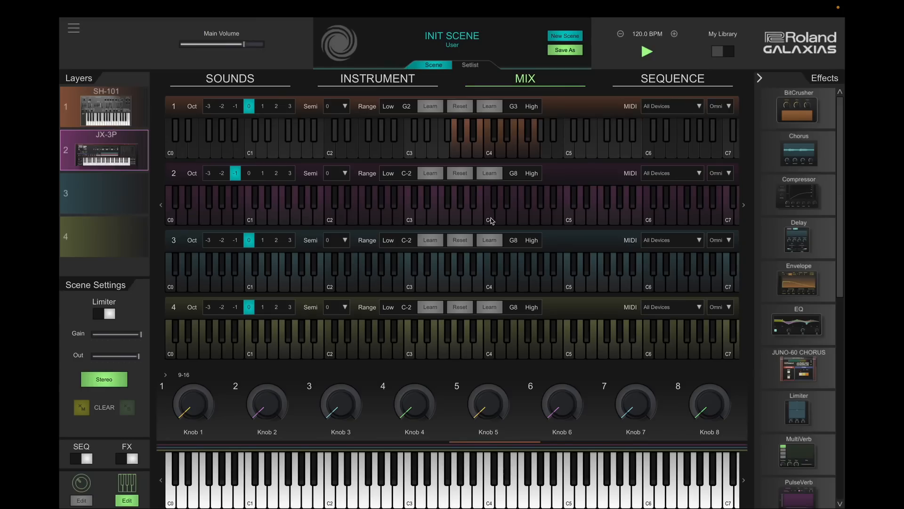
left_click(431, 173)
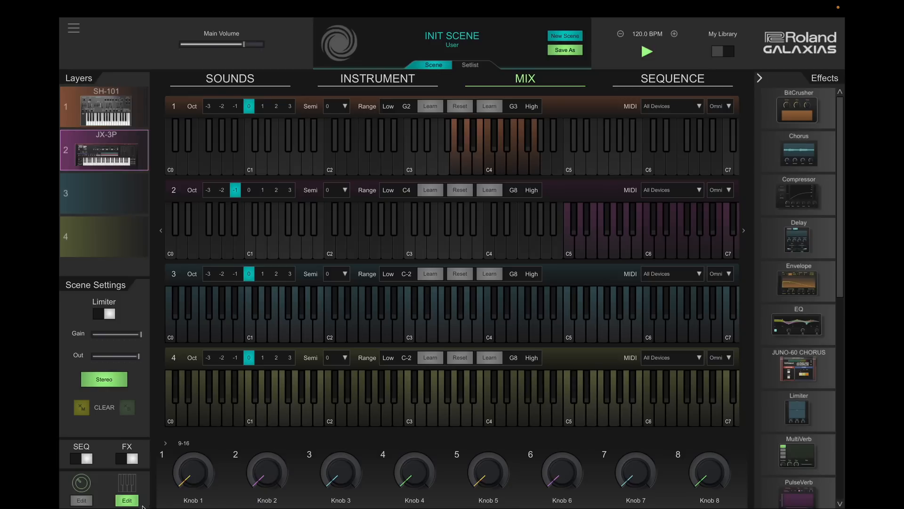
left_click(127, 501)
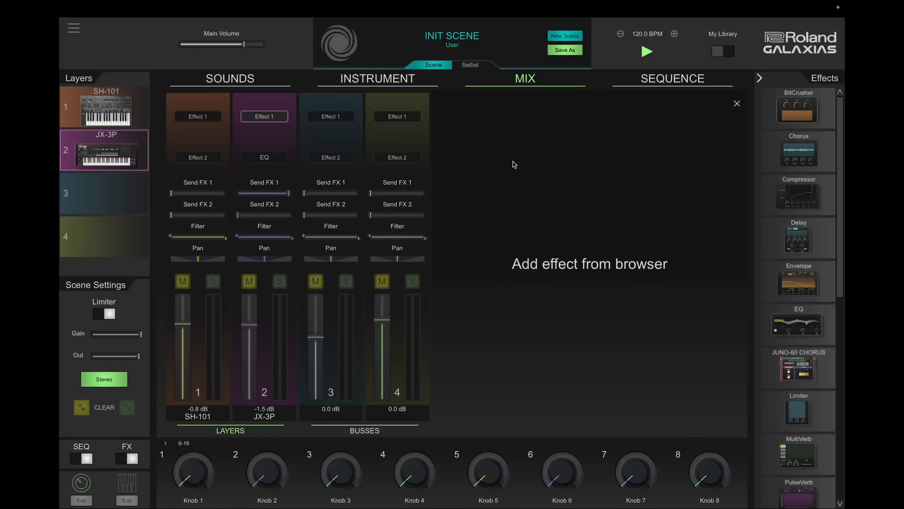
Step: Replace layer 2's instrument with the JUNO-60
left_click(406, 83)
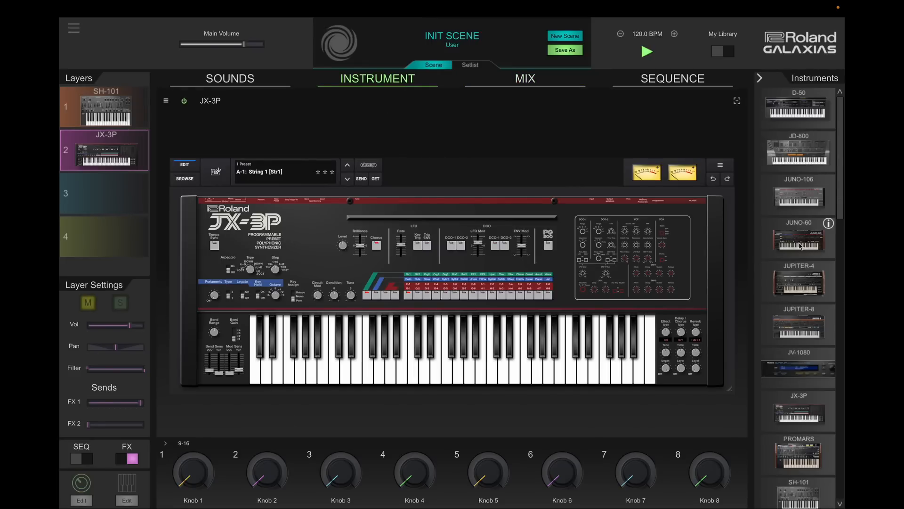
mouse_move(783, 243)
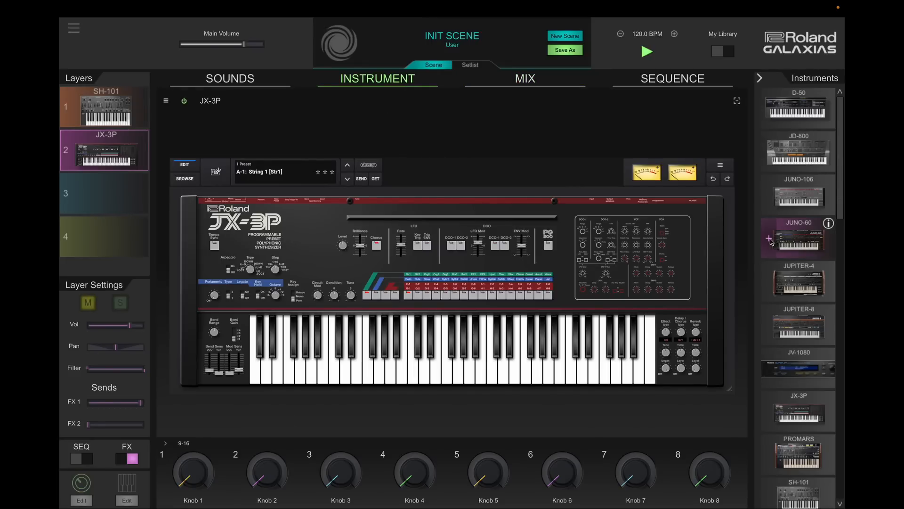
left_click(771, 241)
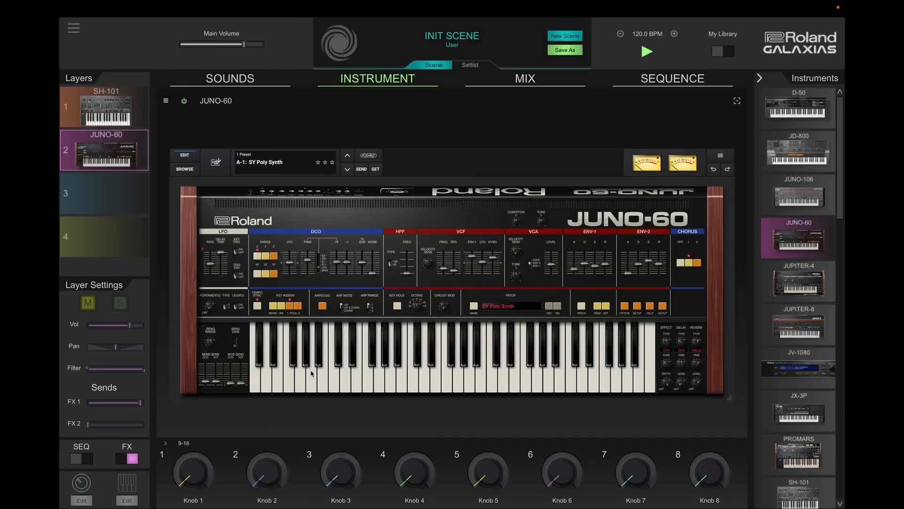
Step: Link the JUNO-60's VCF cutoff frequency to Knob 1, and reassign the knob's MIDI control to CC 75 on channel 1
left_click(82, 500)
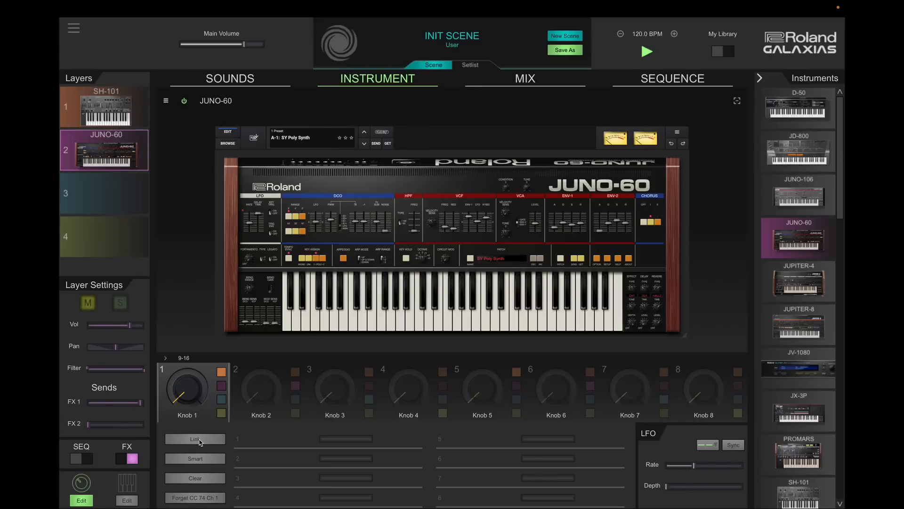
left_click(200, 441)
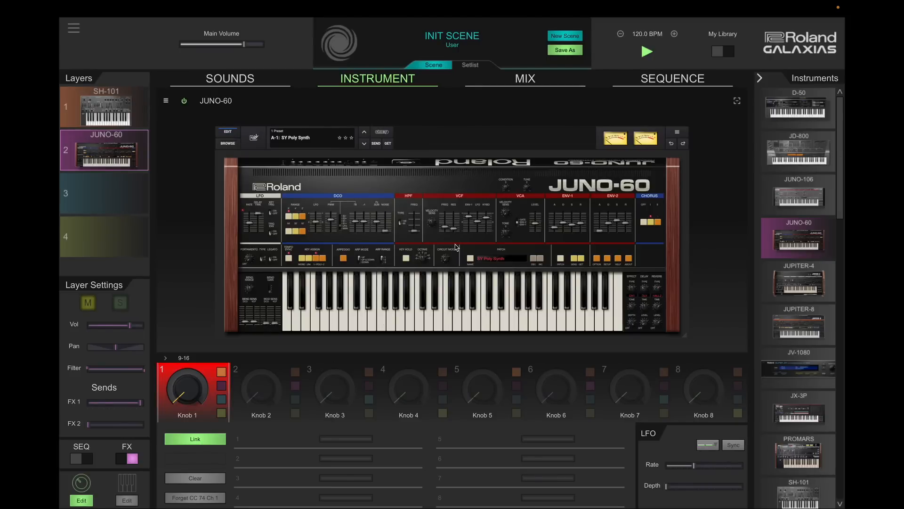
left_click_drag(448, 232, 447, 218)
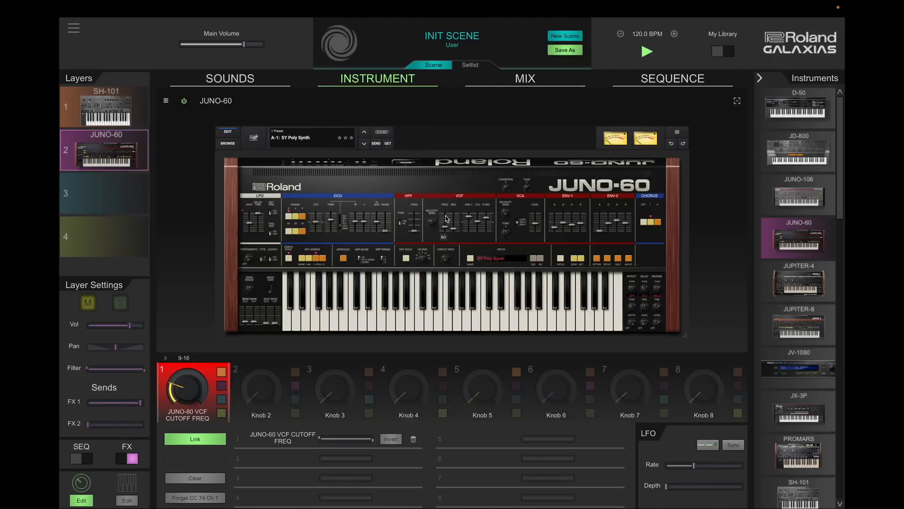
left_click(200, 501)
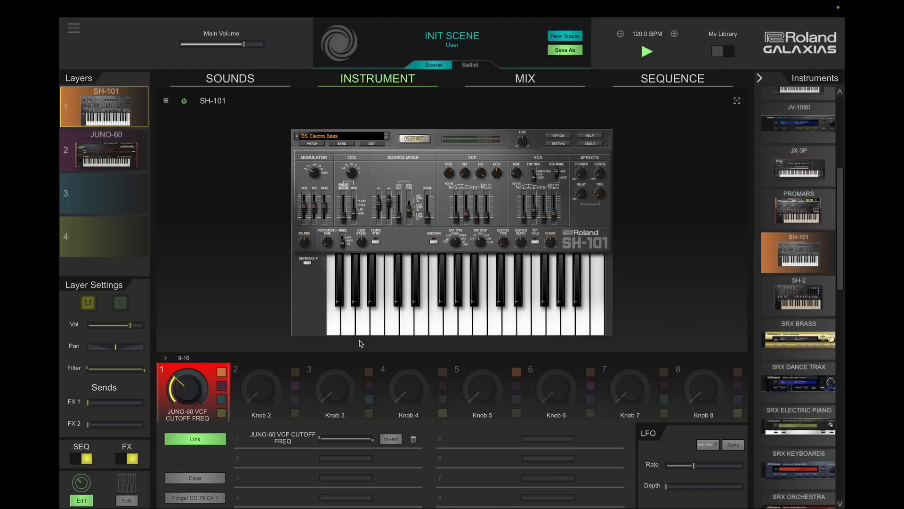
Step: Link layer 1's SH-101 VCF FREQ to Knob 1 as well, with an inverted range of 50.5% to 77.2%
left_click_drag(452, 174, 447, 186)
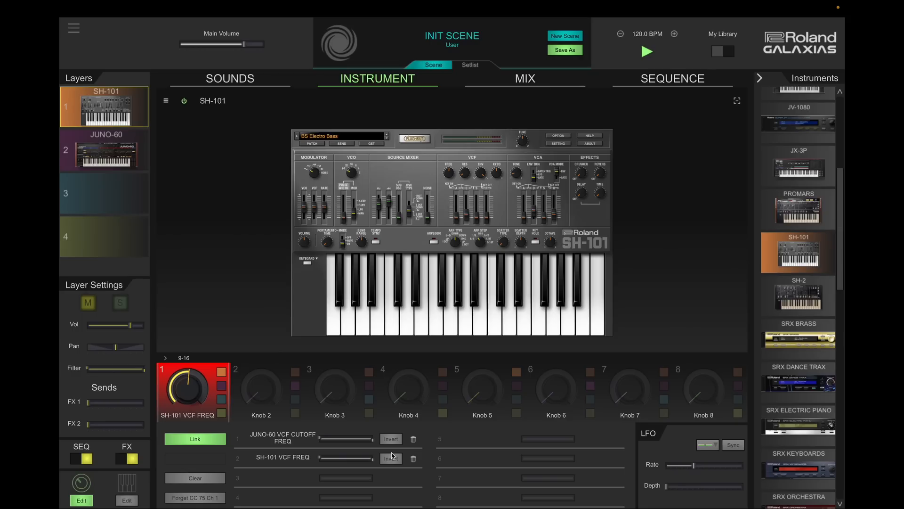
left_click_drag(374, 459, 347, 460)
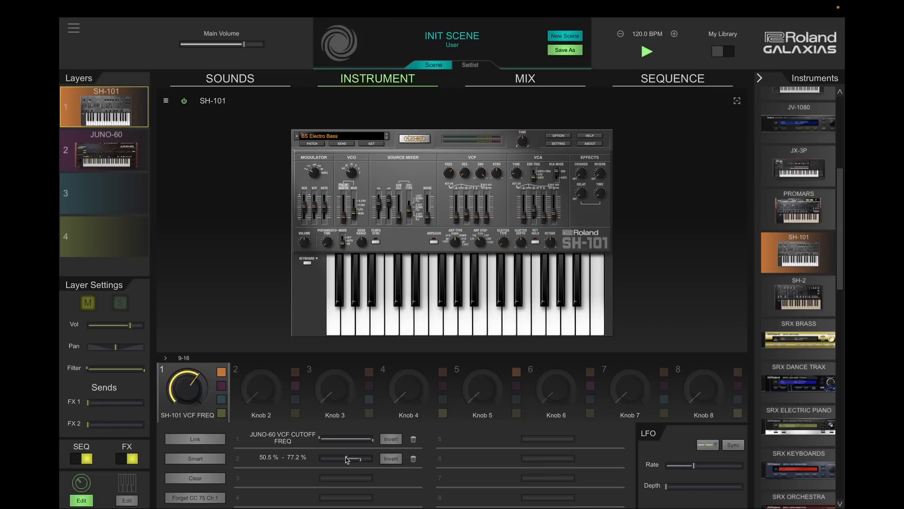
left_click(387, 459)
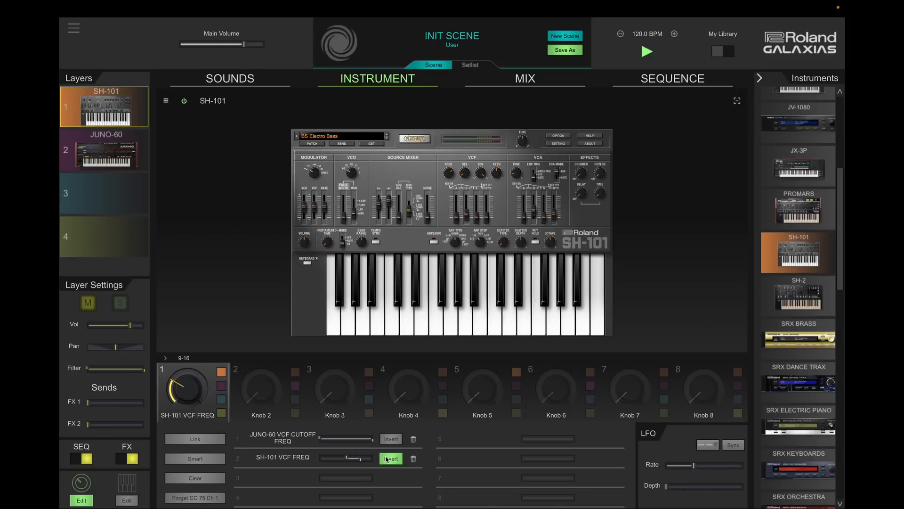
Step: Look over the second bank of macro knobs, 9-16, with the JUNO-60 layer selected, and return to the first bank
left_click(130, 150)
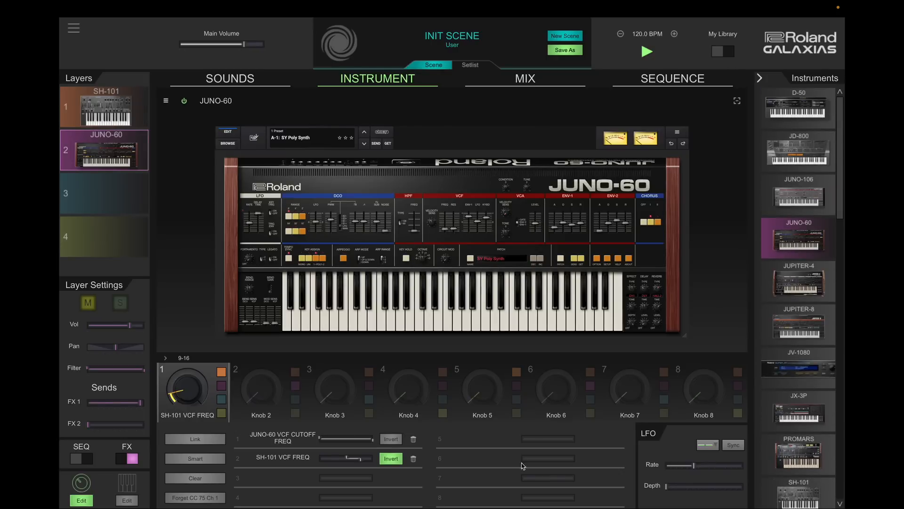
left_click(165, 358)
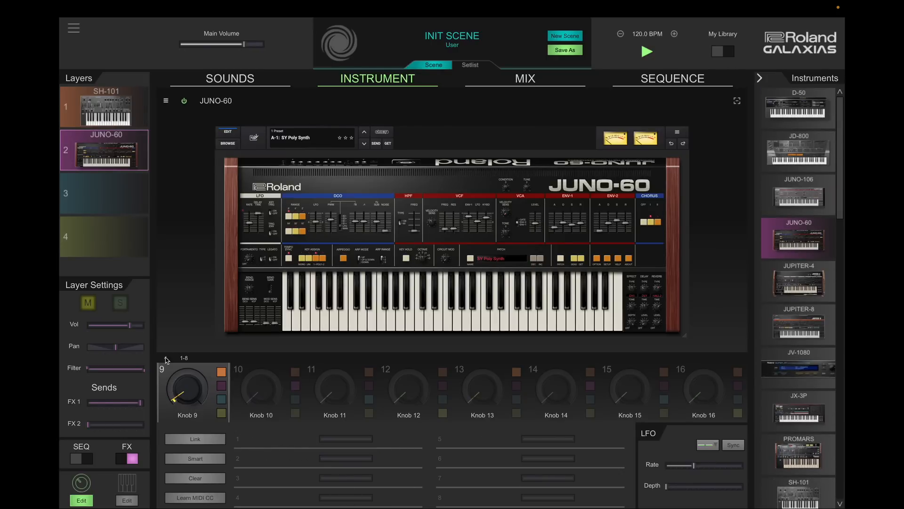
left_click(166, 358)
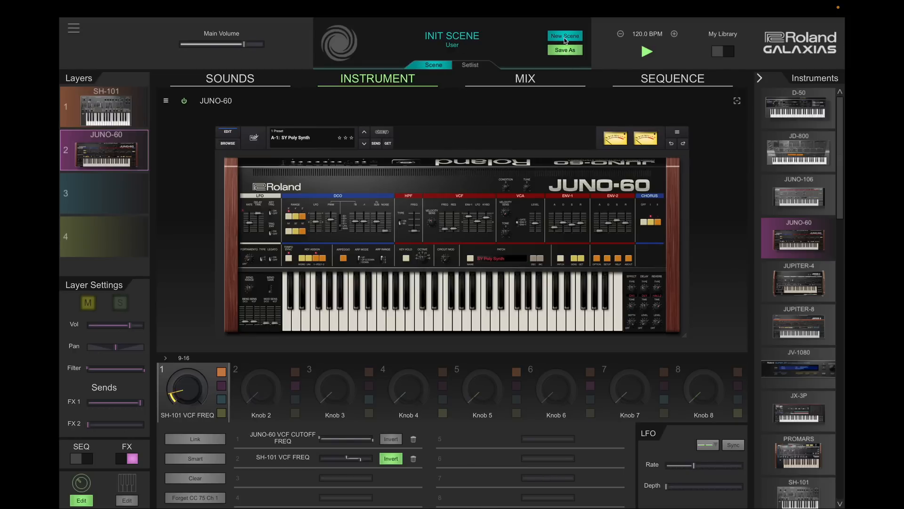
Step: Load the user scene JP4 5ths from the scene browser
left_click(448, 38)
mouse_move(184, 137)
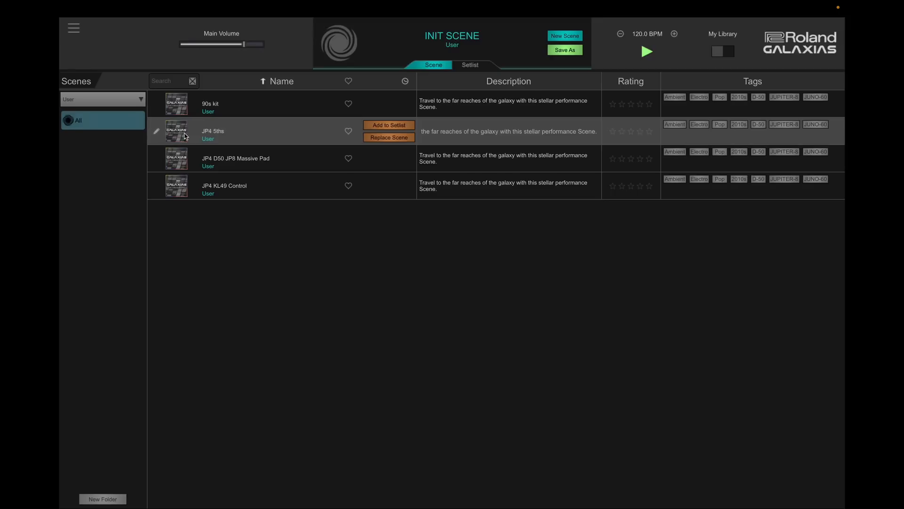
double_click(179, 134)
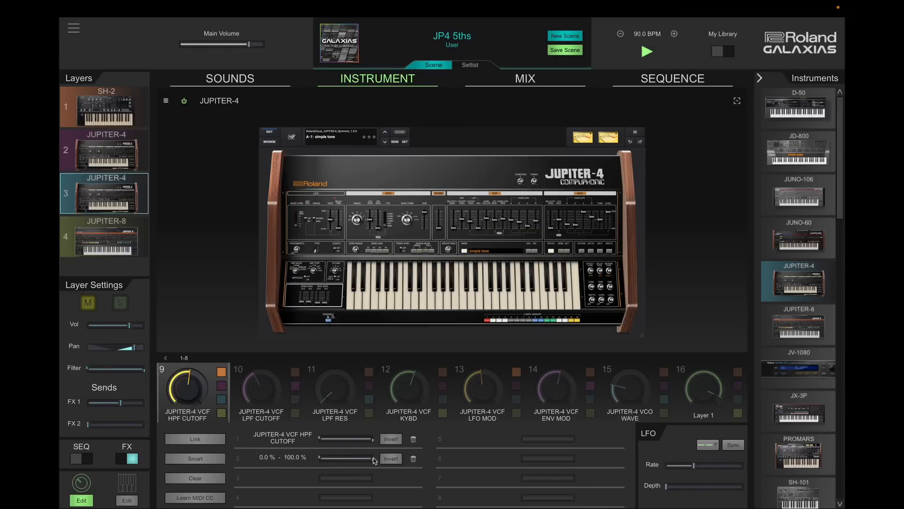
Step: Invert the second JUPITER-4 VCF LPF CUTOFF link on knob 10
left_click(263, 409)
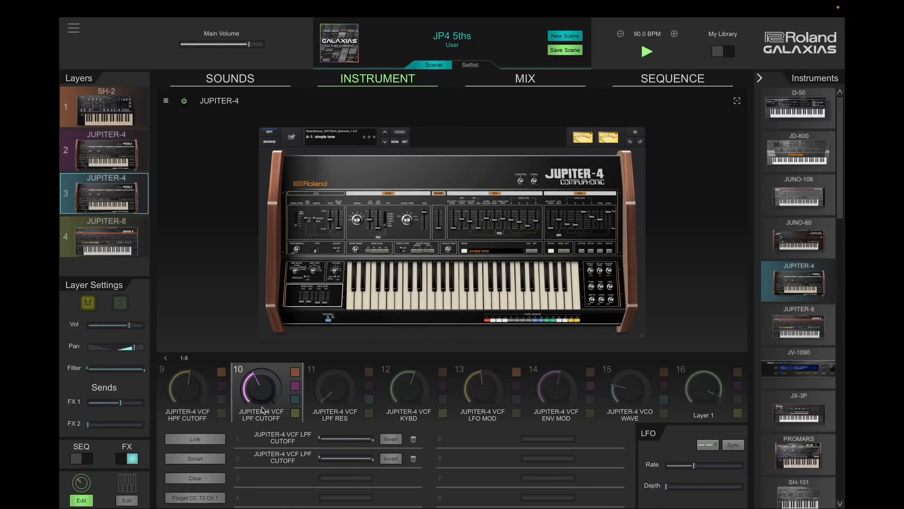
left_click(390, 460)
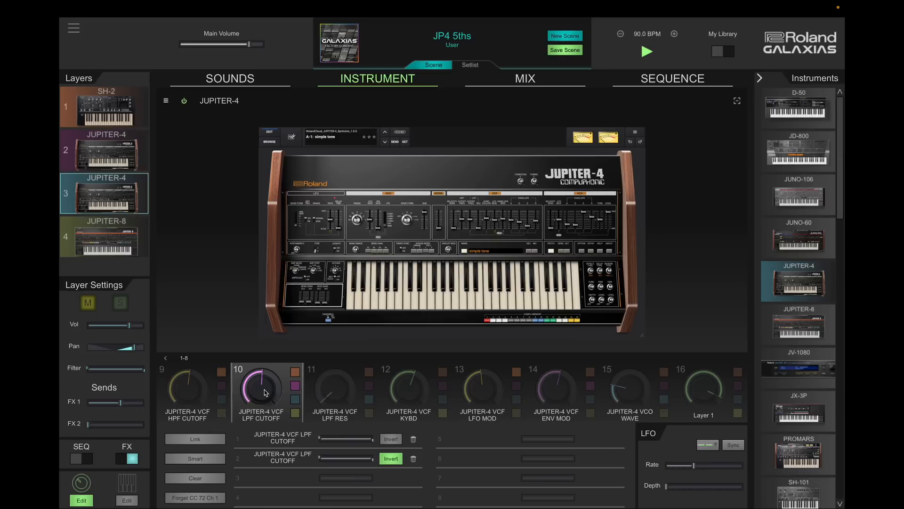
Step: Modulate knob 10 with its LFO using the rising ramp waveform, and adjust the depth to a low to moderate amount
left_click(708, 445)
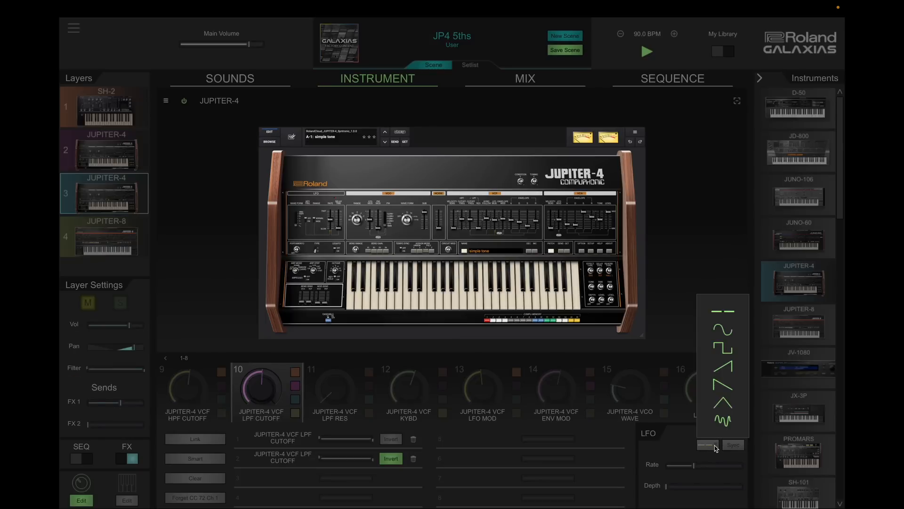
left_click(723, 366)
left_click_drag(667, 487, 687, 490)
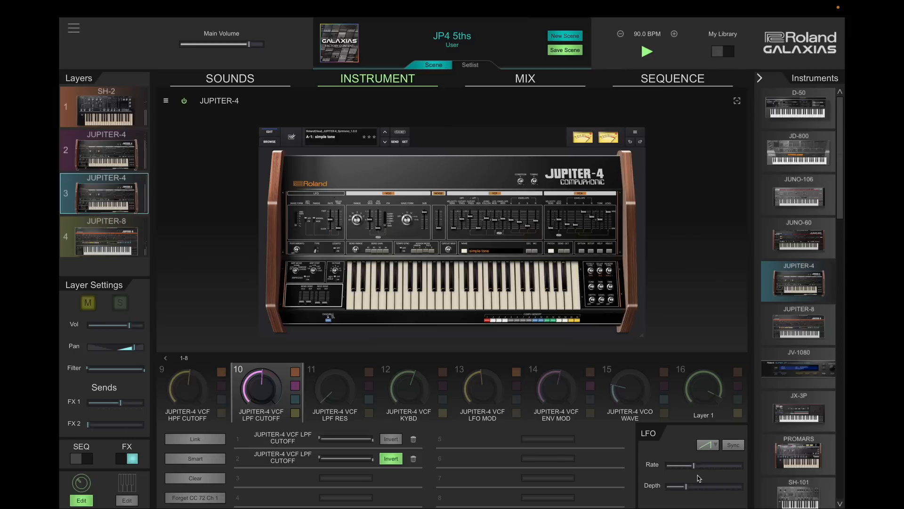
mouse_move(686, 487)
left_mouse_down()
mouse_move(678, 491)
mouse_move(702, 490)
left_mouse_up()
mouse_move(696, 488)
left_mouse_down()
mouse_move(682, 490)
mouse_move(683, 470)
mouse_move(688, 490)
left_mouse_up()
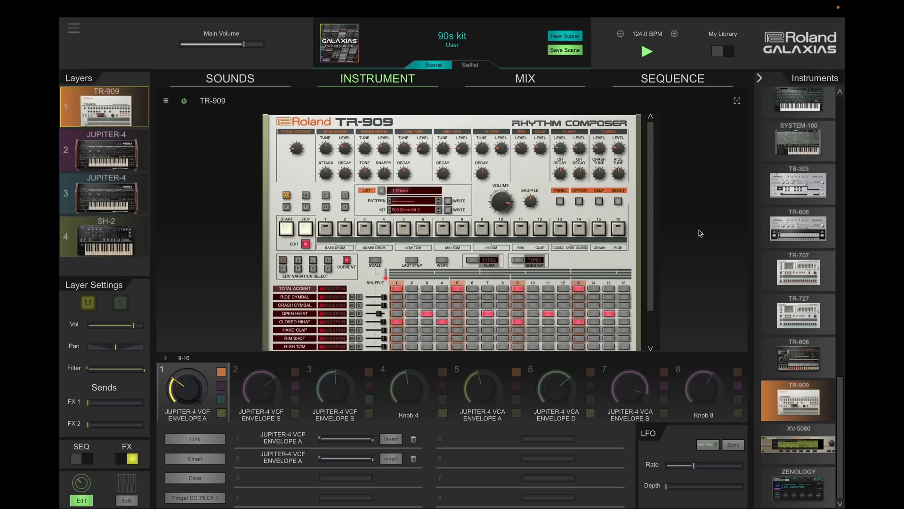
Step: View the 90s kit scene's TR-909 enlarged, and audition its drum pattern by starting and stopping playback
left_click(737, 102)
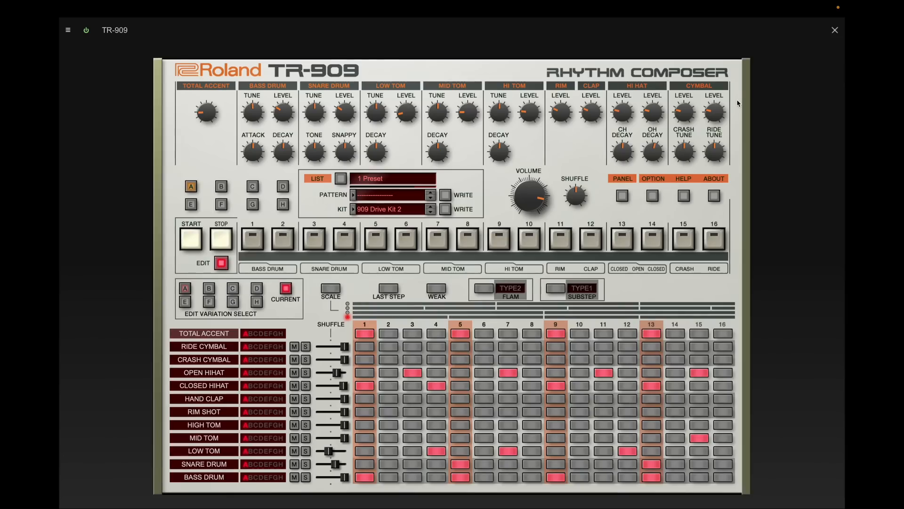
left_click(835, 30)
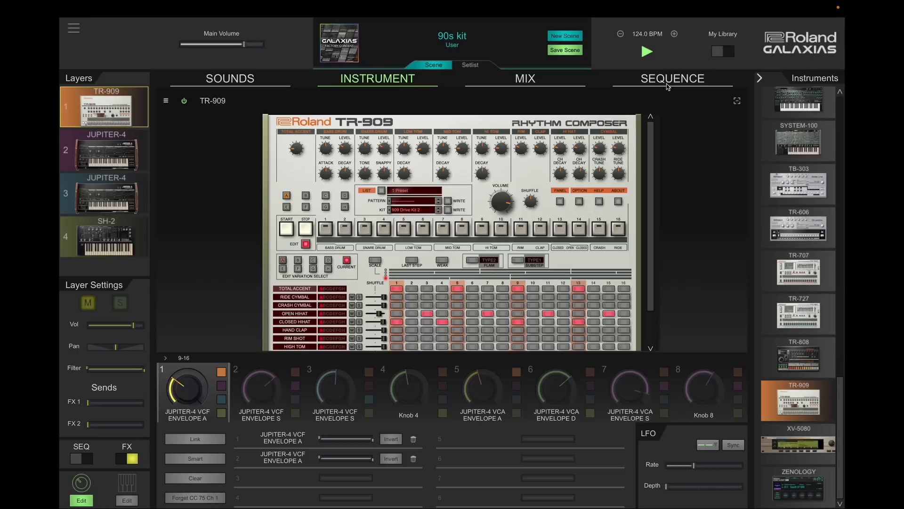
left_click(646, 52)
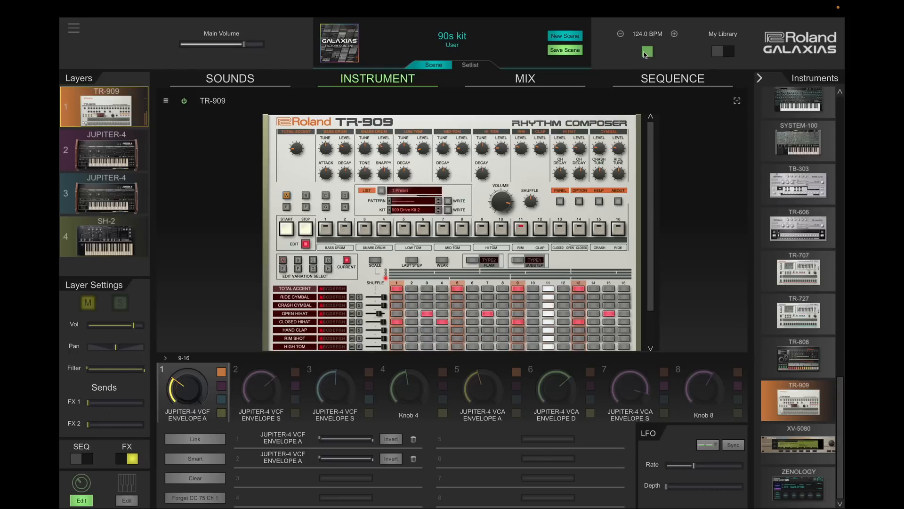
left_click(646, 52)
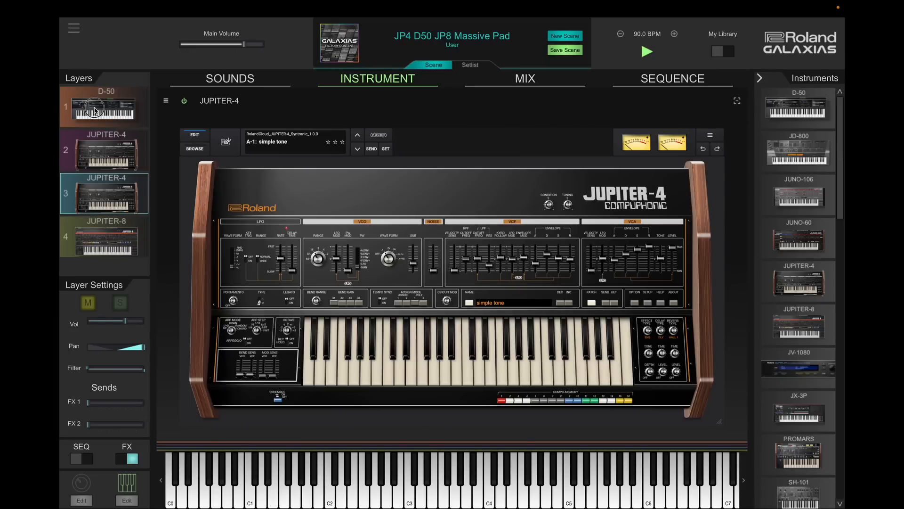
Step: Look through the instruments on all four layers of the JP4 D50 JP8 Massive Pad scene
left_click(94, 110)
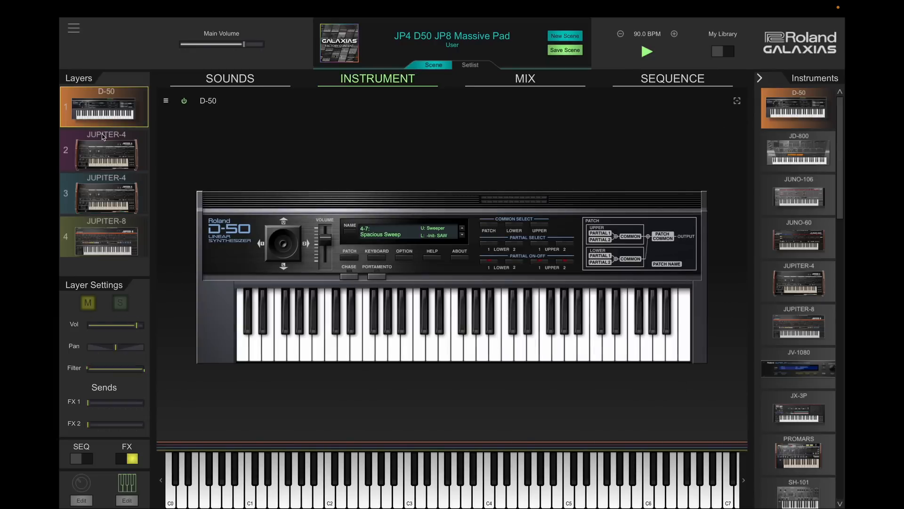
left_click(105, 151)
left_click(106, 193)
left_click(106, 237)
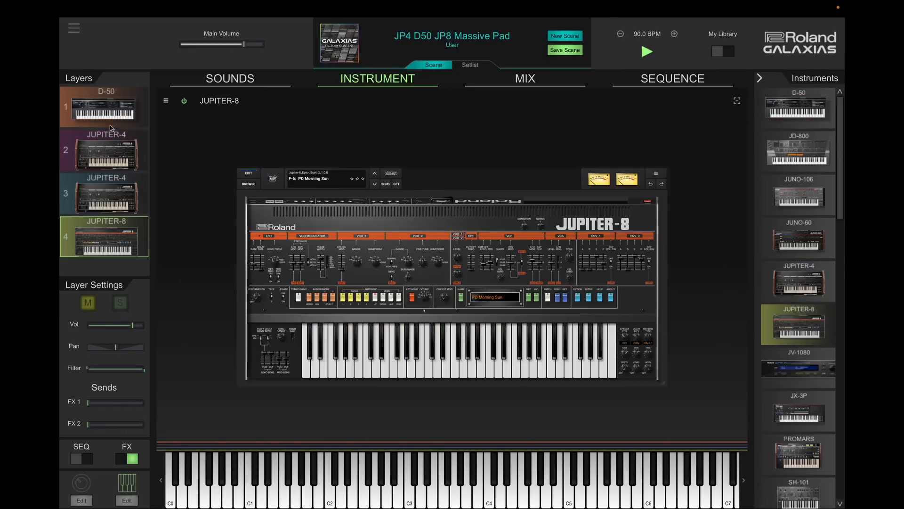
left_click(111, 116)
left_click(112, 142)
left_click(112, 191)
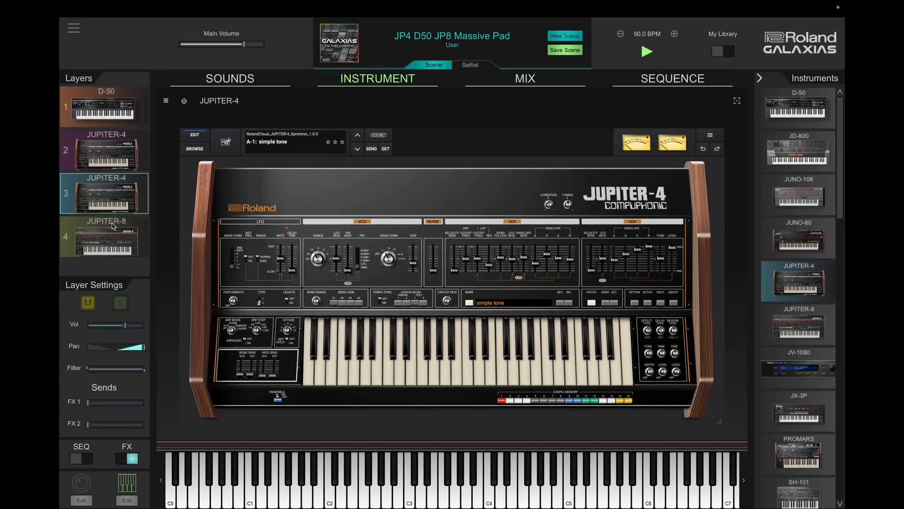
Step: Mute the D-50 and JUPITER-8 layers in the mixer to audition the two hard-panned JUPITER-4 layers alone
left_click(113, 232)
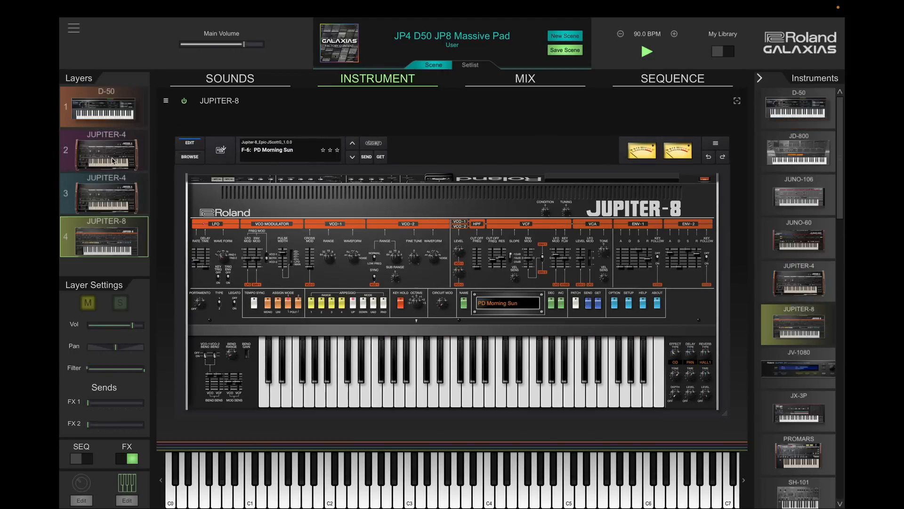
left_click(558, 81)
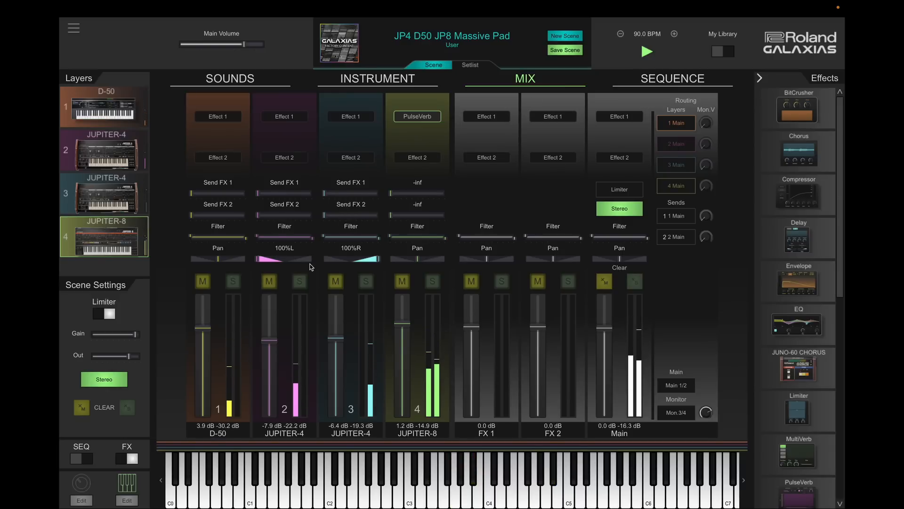
left_click(205, 283)
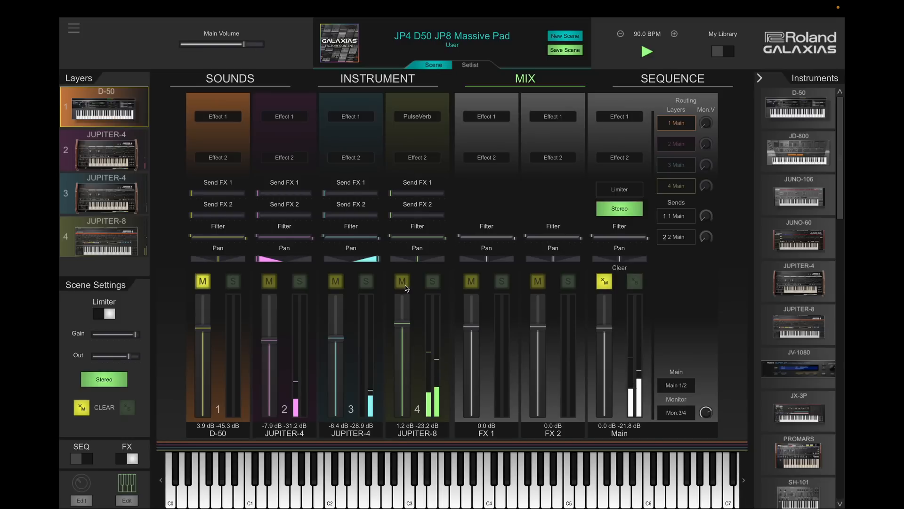
left_click(403, 282)
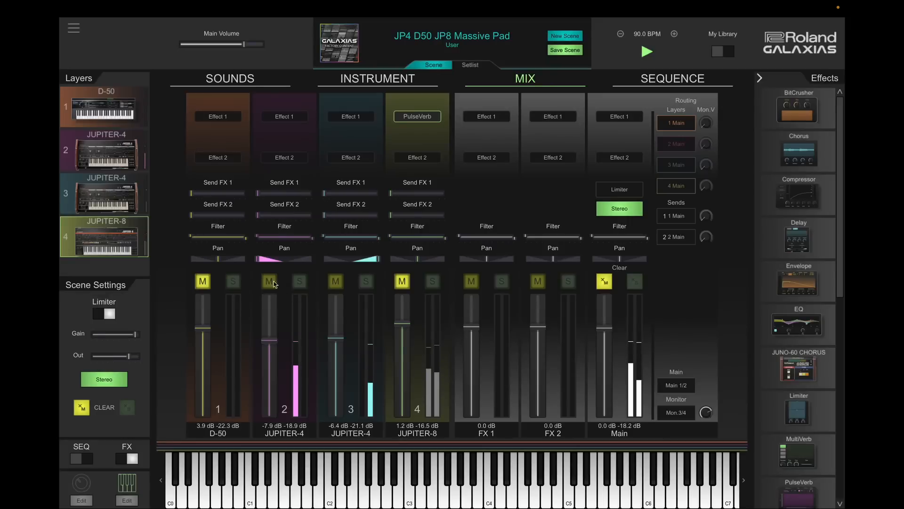
Step: Mute both JUPITER-4 layers and unmute the D-50 to audition the D-50 layer alone
left_click(273, 282)
left_click(336, 282)
left_click(199, 283)
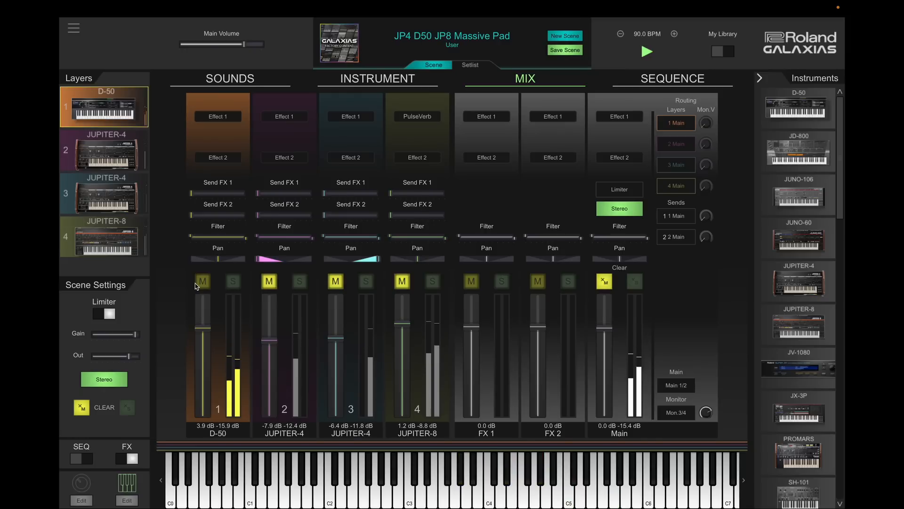
Step: View the D-50 instrument enlarged, and examine the settings of its first lower partial and both upper partials
left_click(382, 80)
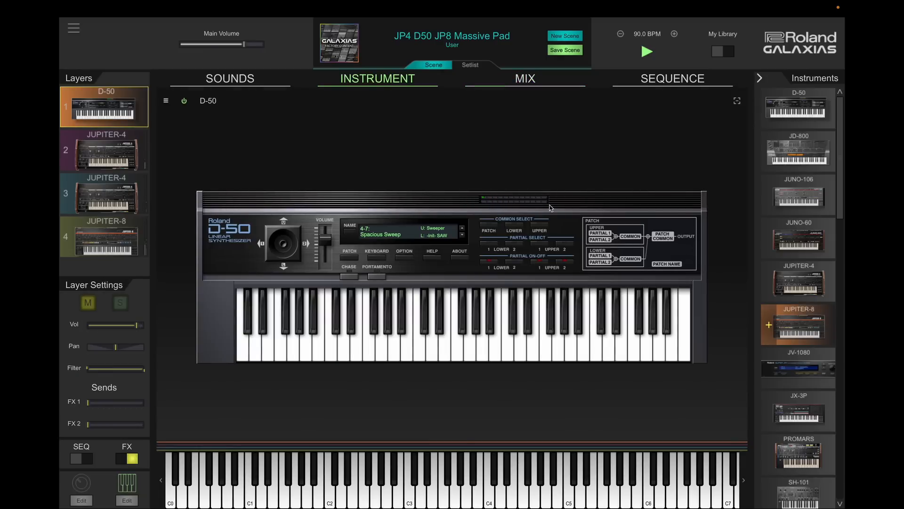
left_click(737, 102)
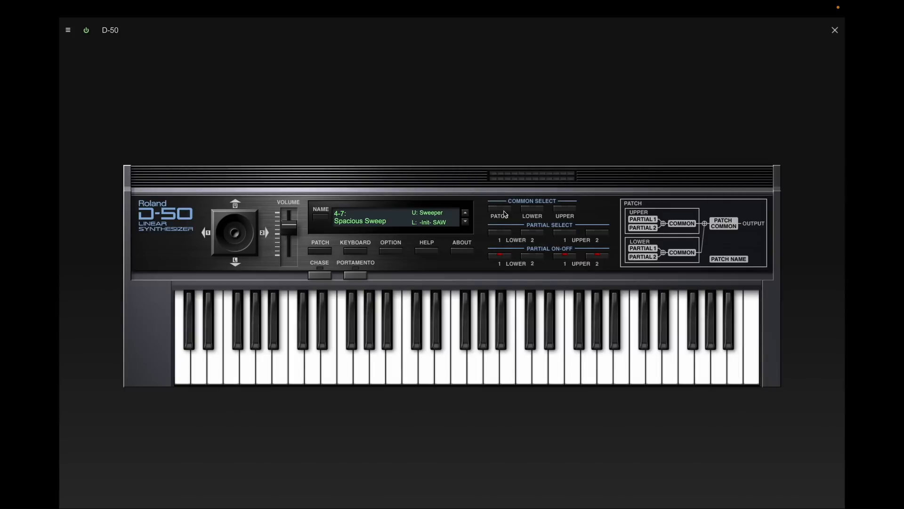
left_click(500, 233)
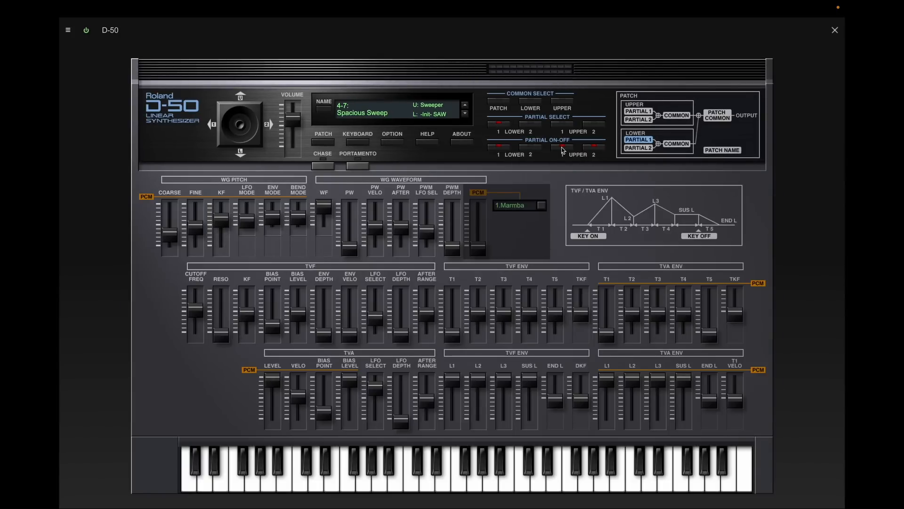
left_click(563, 126)
left_click(590, 125)
left_click(563, 125)
left_click_drag(226, 303, 225, 302)
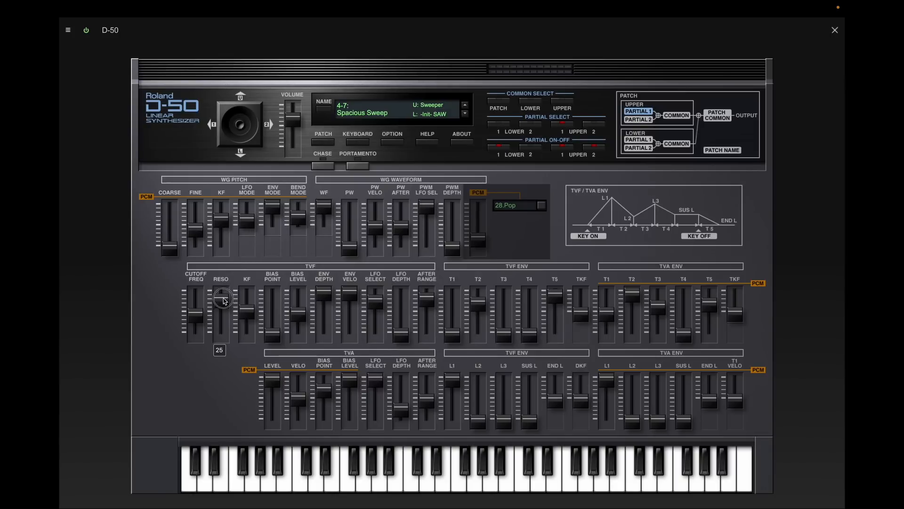
left_click(592, 134)
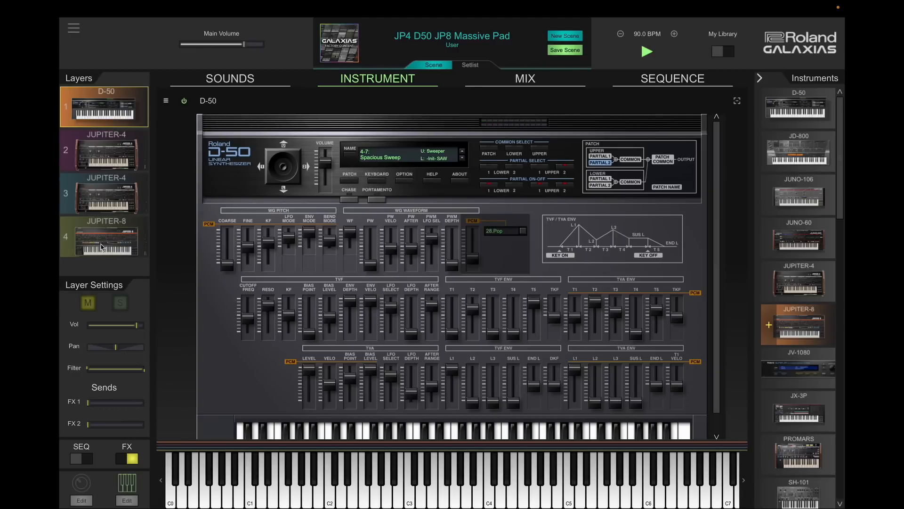
Step: Return to the JUPITER-8 layer, and unmute the D-50 and both JUPITER-4 layers in the mixer to hear the full pad
left_click(101, 247)
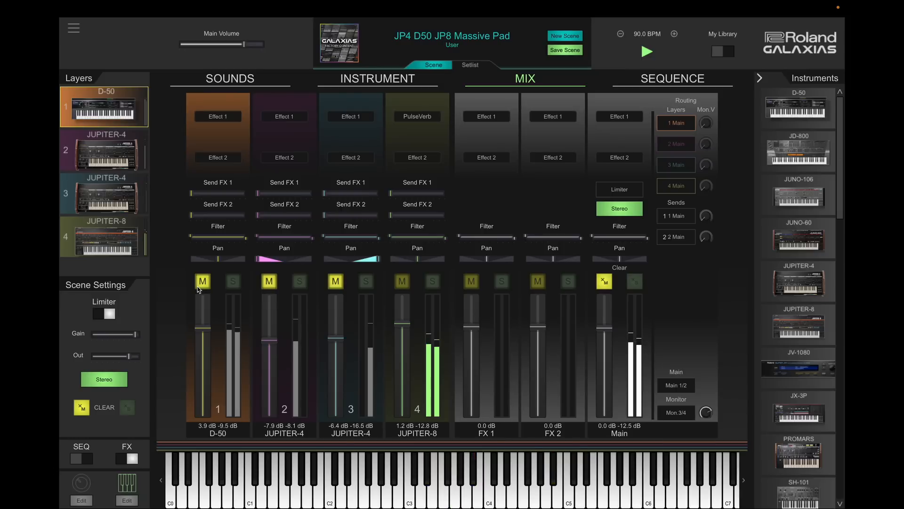
left_click(199, 285)
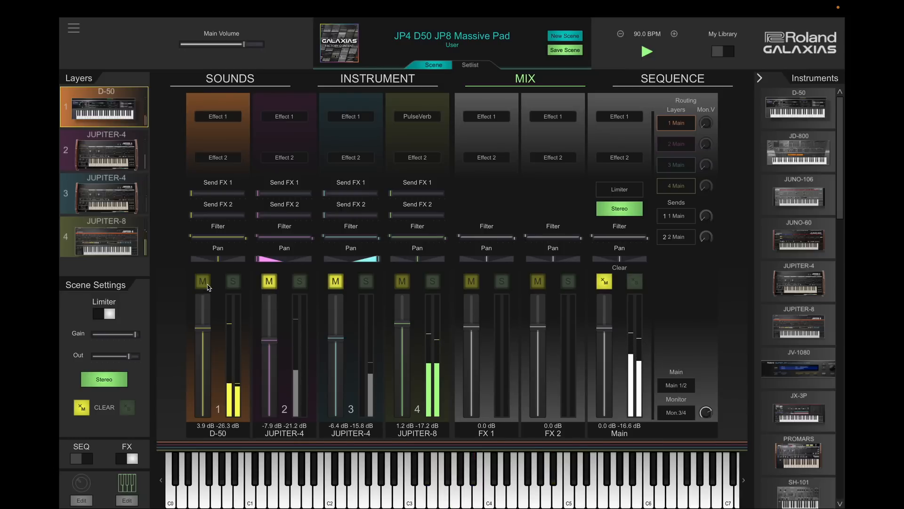
left_click(269, 281)
left_click(337, 283)
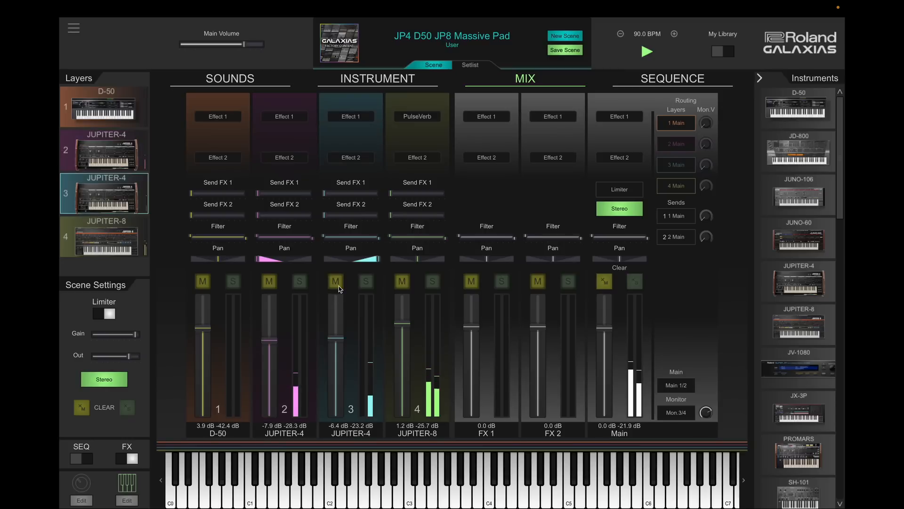